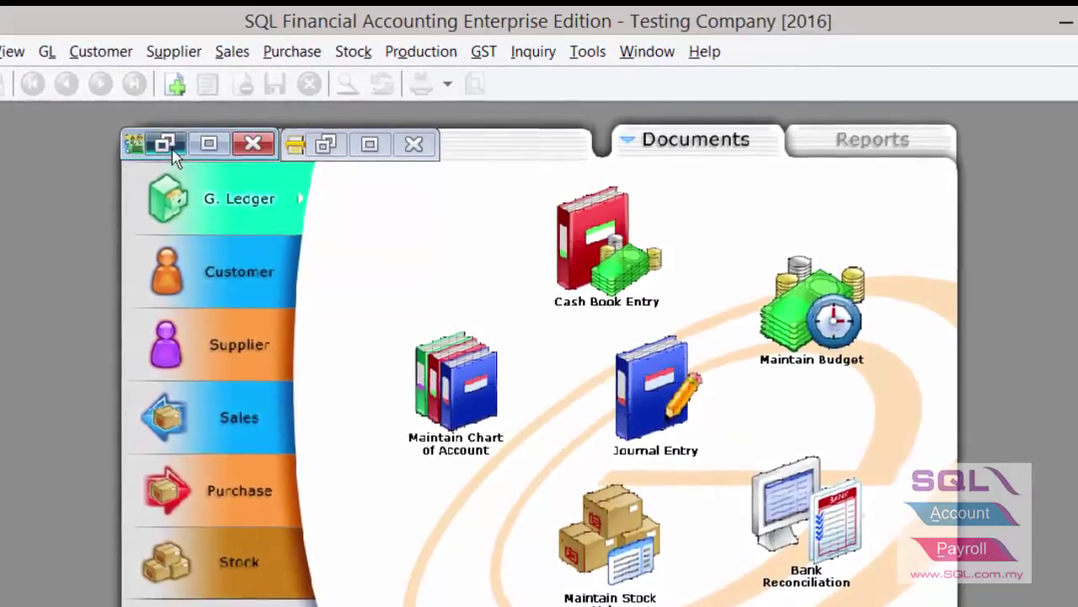
Browse the GST return periods from 01/01/2016 to 01/10/2016, then set the list aside.
left_click(166, 143)
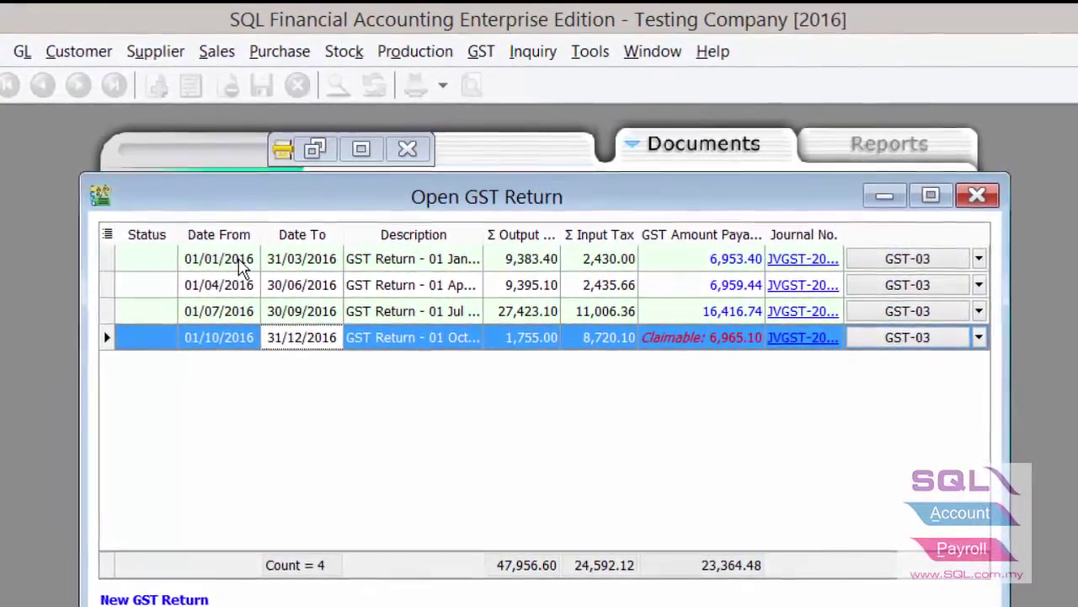
left_click(241, 264)
left_click(242, 289)
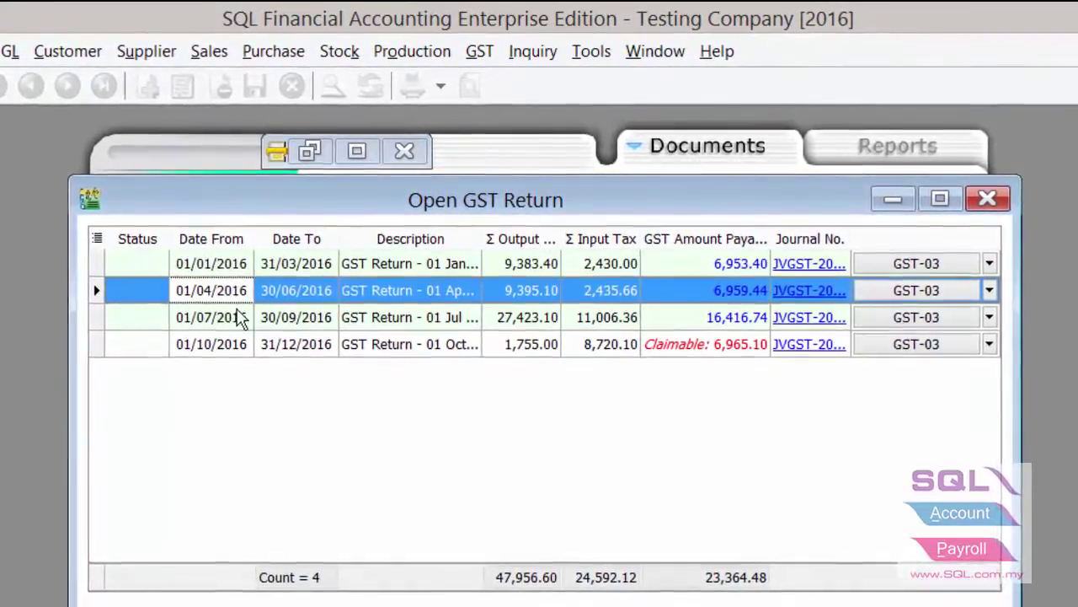
left_click(238, 315)
left_click(244, 342)
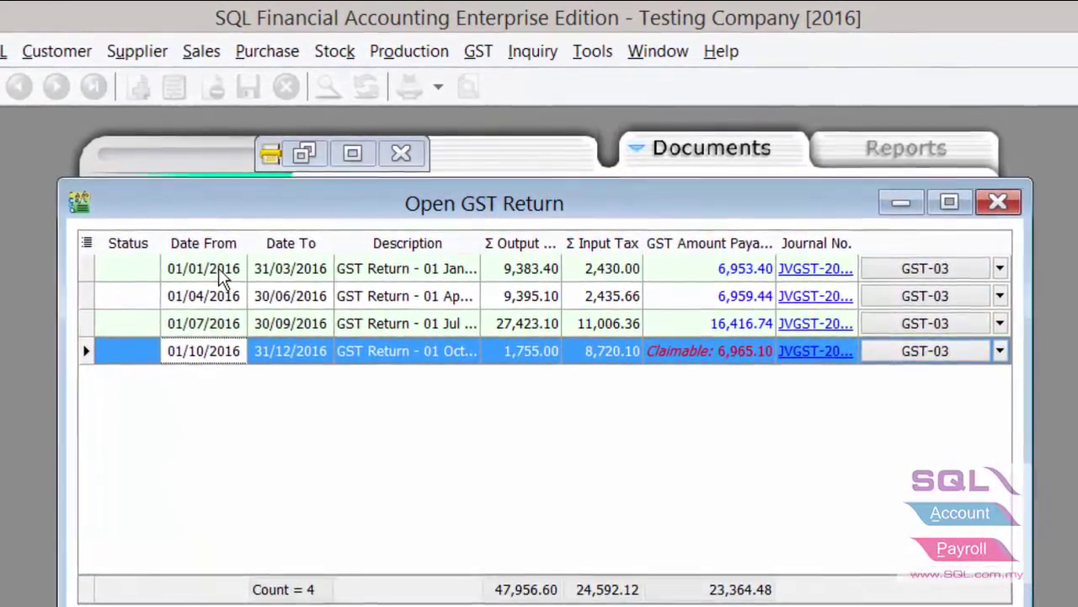
left_click(222, 270)
left_click(286, 352)
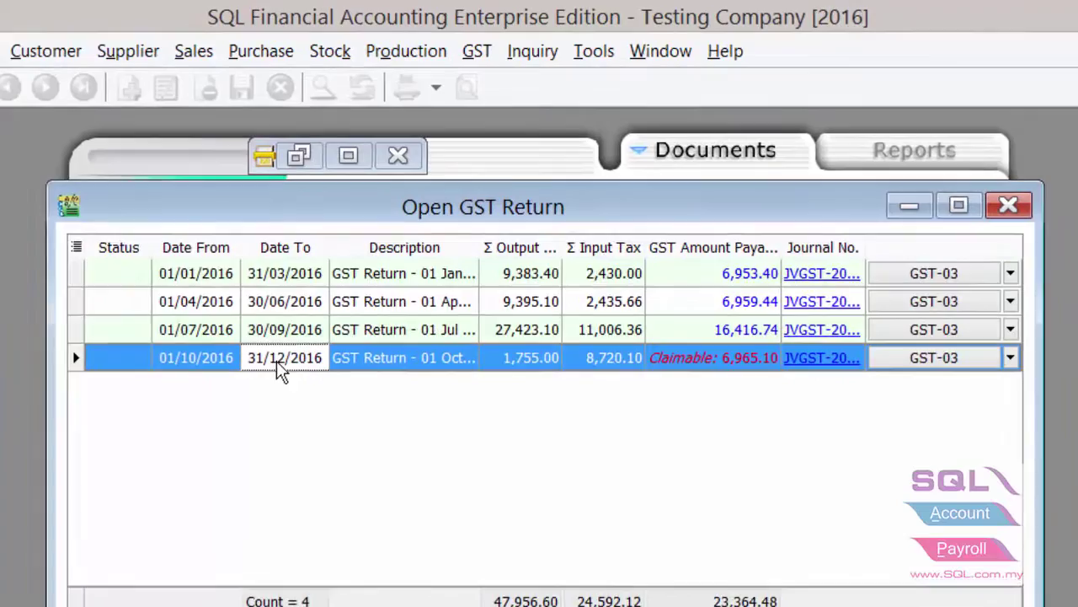
left_click(906, 204)
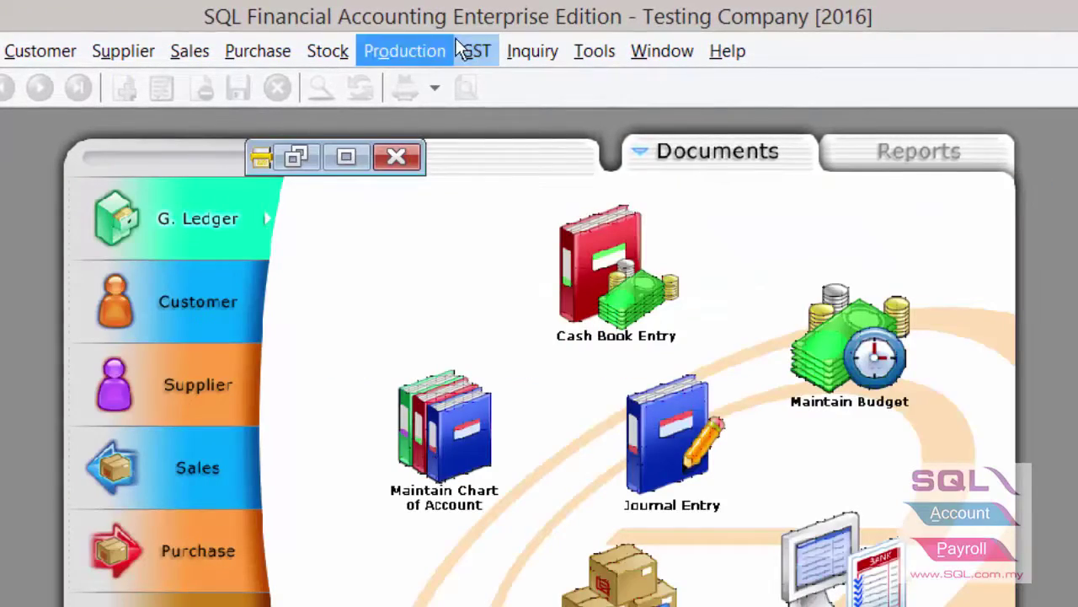
Open the GST Listing report with its date and tax filters shown, maximized.
left_click(476, 50)
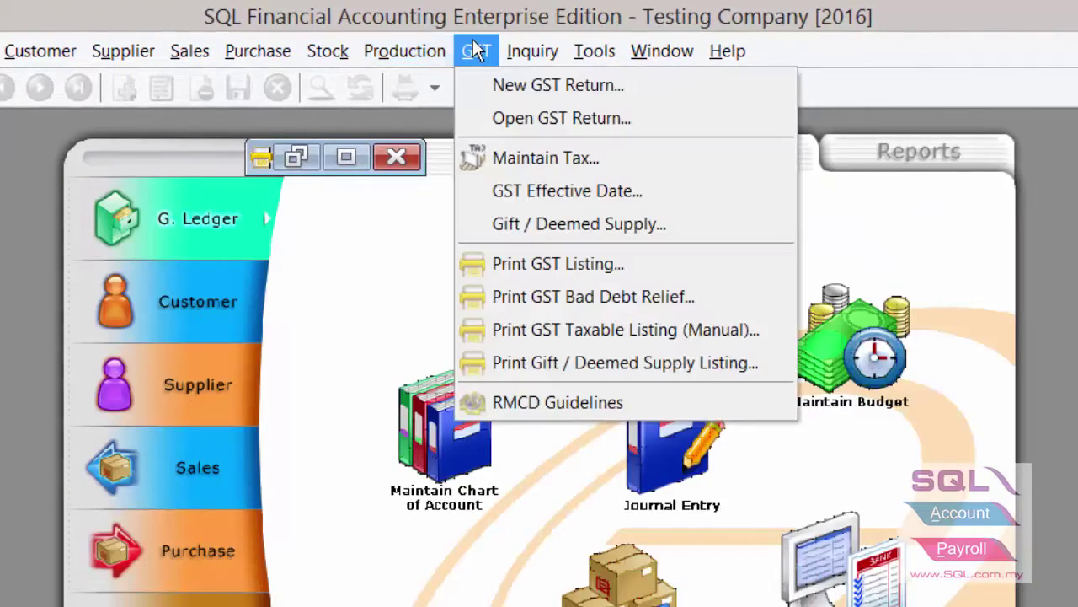
left_click(604, 261)
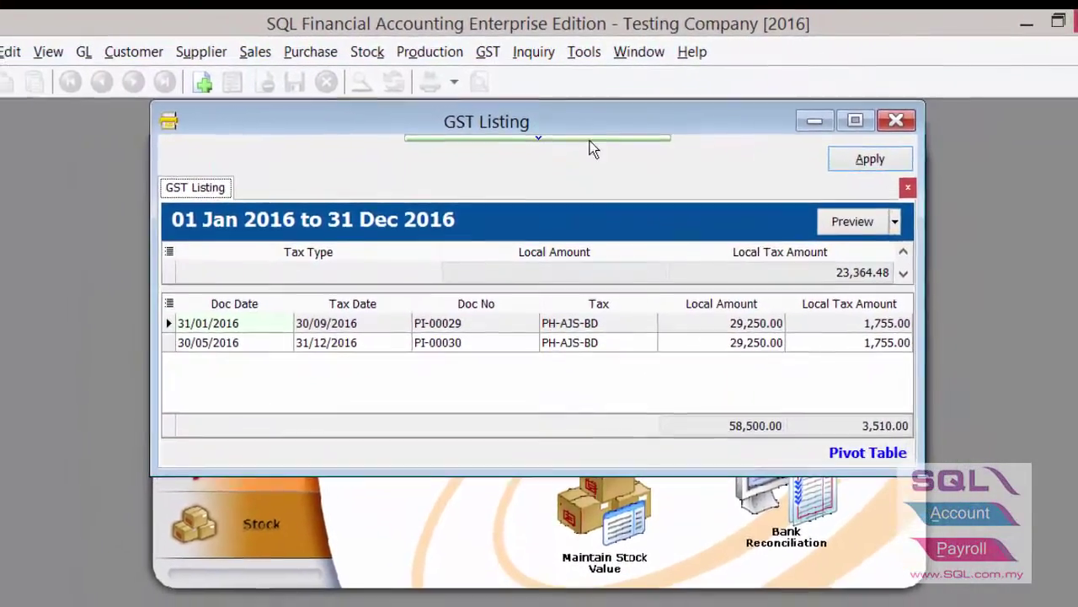
left_click(592, 142)
double_click(587, 127)
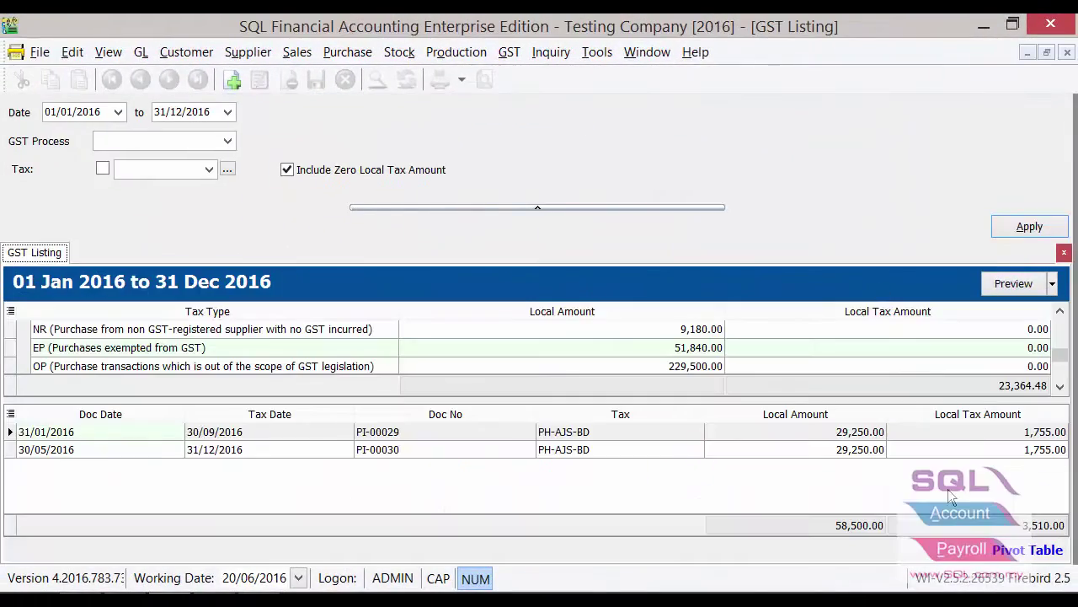
Inspect the EP tax type documents, including purchase line PI-00030.
left_click(669, 349)
scroll(661, 357, "down", 3)
scroll(663, 355, "up", 3)
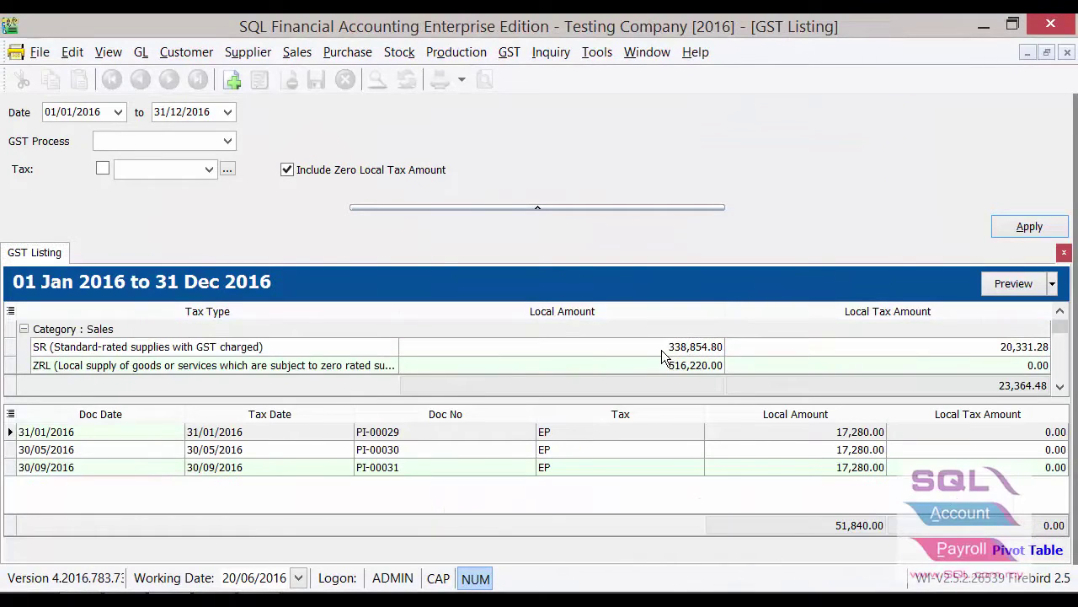
scroll(664, 356, "down", 5)
left_click(631, 451)
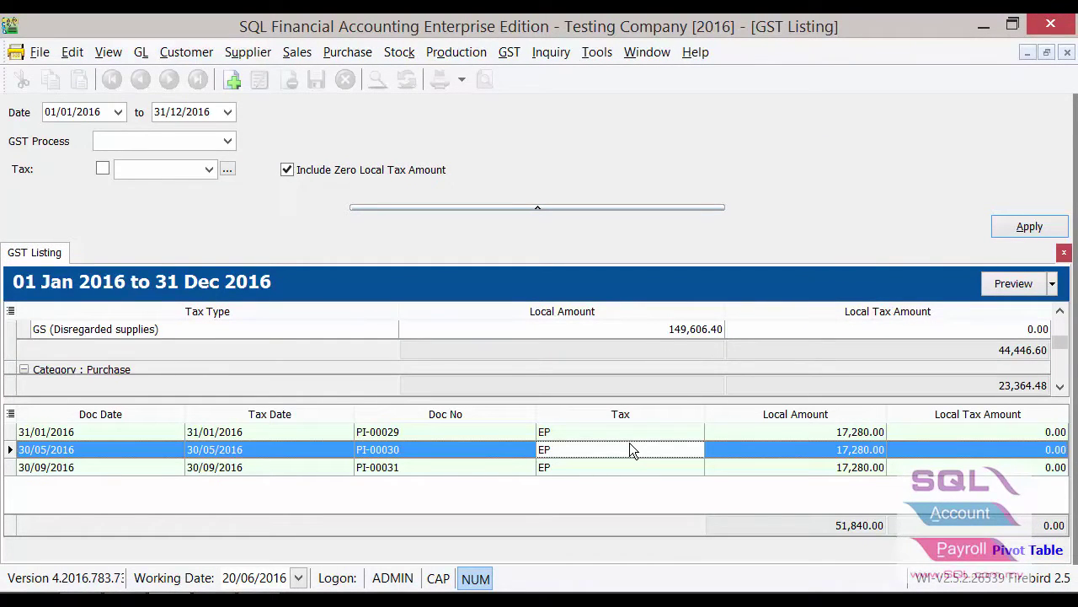
Restore the GST listing window, open it as a pivot table, and maximize the Pivot Grid.
left_click(1047, 52)
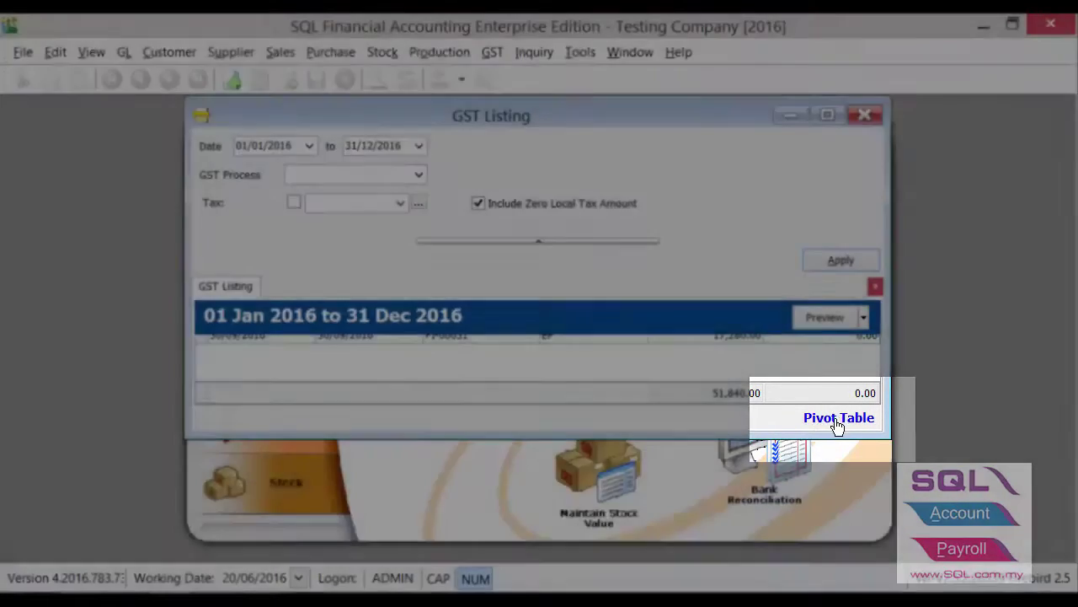
left_click(839, 421)
left_click(753, 249)
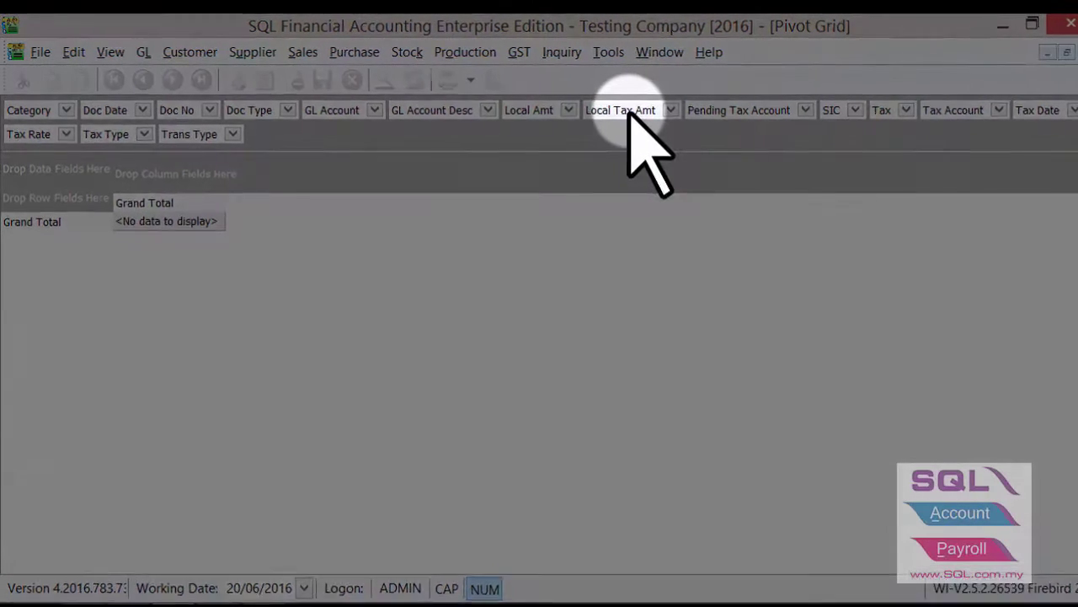
Add Local Tax Amt as the summed data field and check its 72,791.72 grand total.
left_click_drag(630, 114, 60, 202)
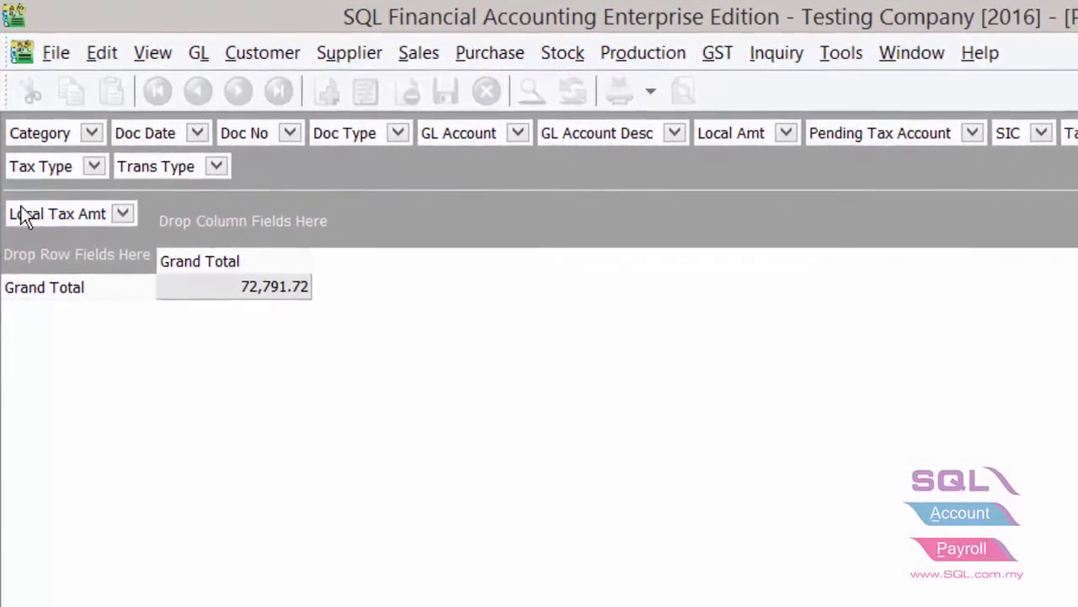
left_click(236, 292)
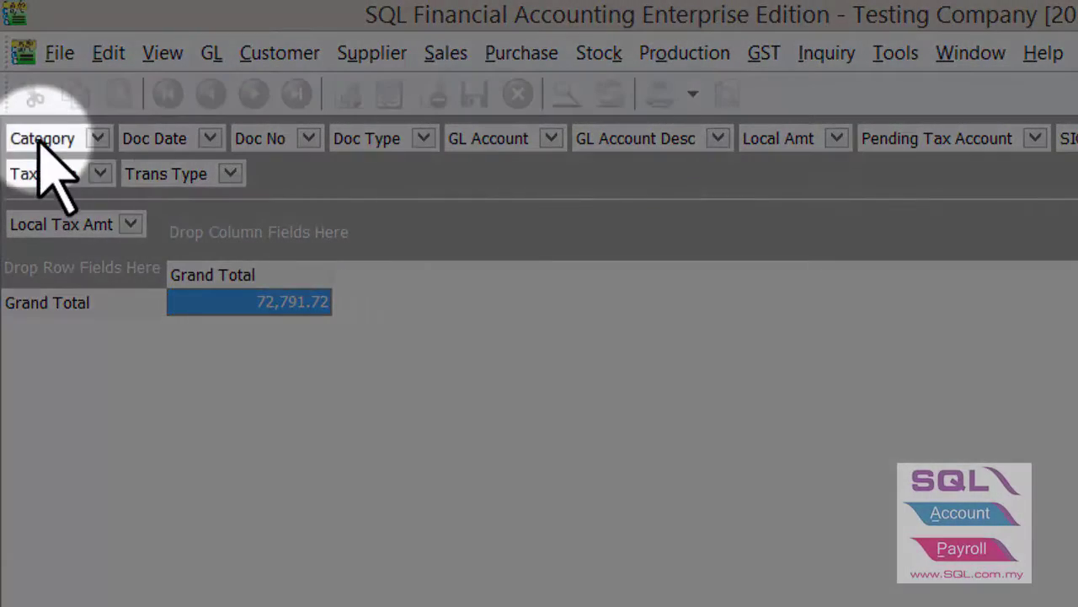
Group rows by Category then Tax, expand all categories, and review the Sales DS amount.
left_click_drag(36, 140, 53, 299)
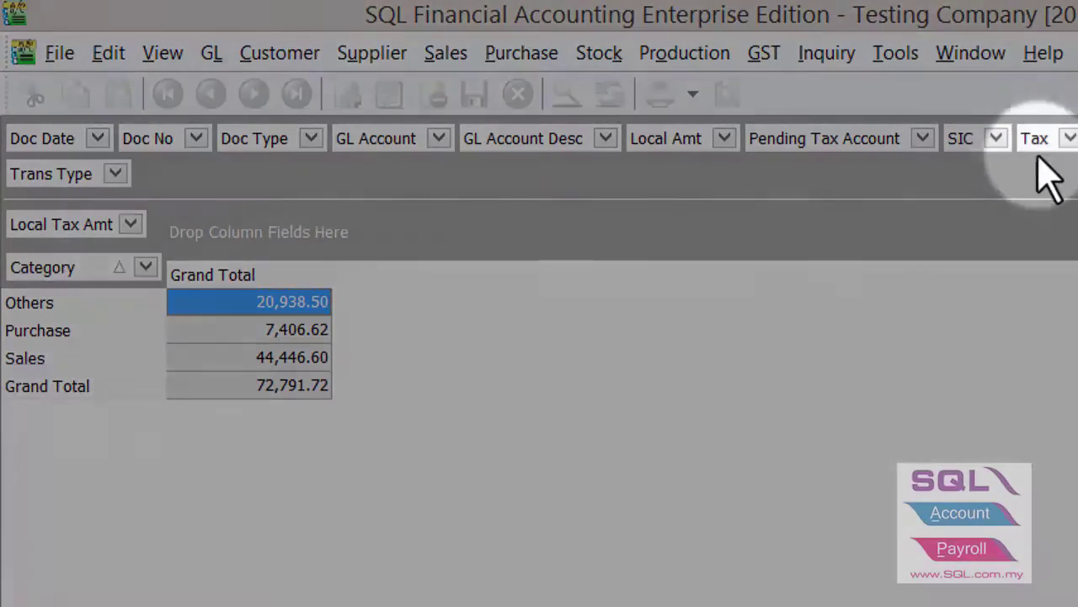
left_click_drag(1038, 145, 151, 276)
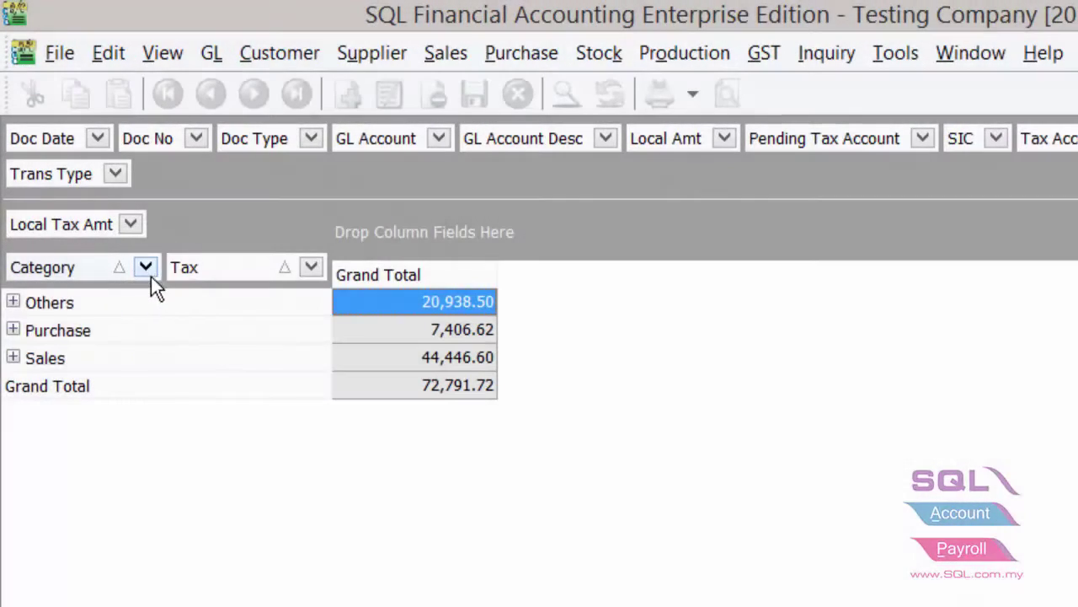
right_click(138, 308)
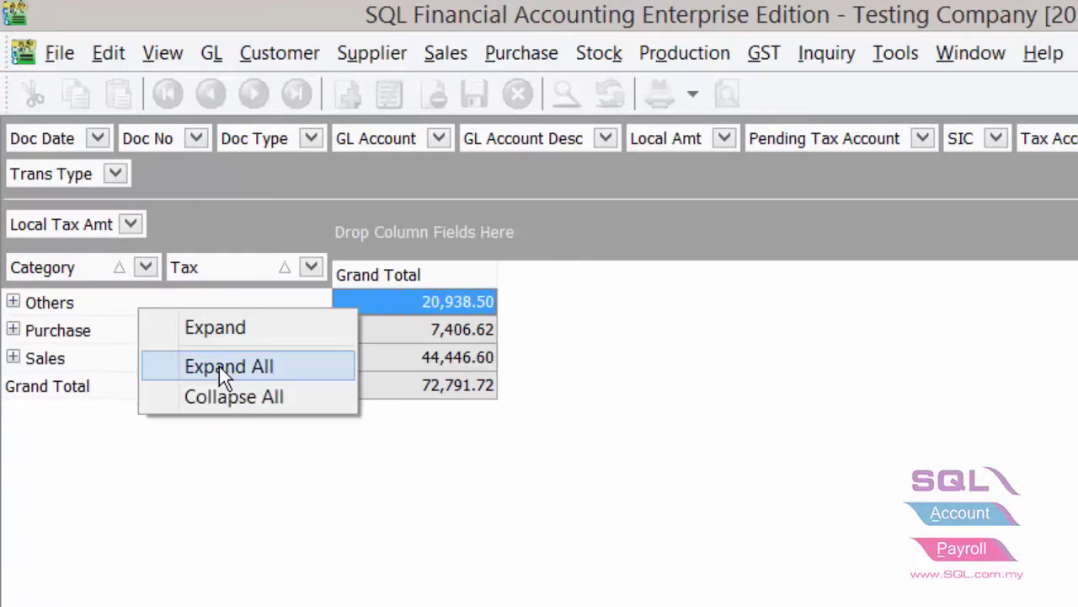
left_click(218, 365)
scroll(253, 468, "down", 8)
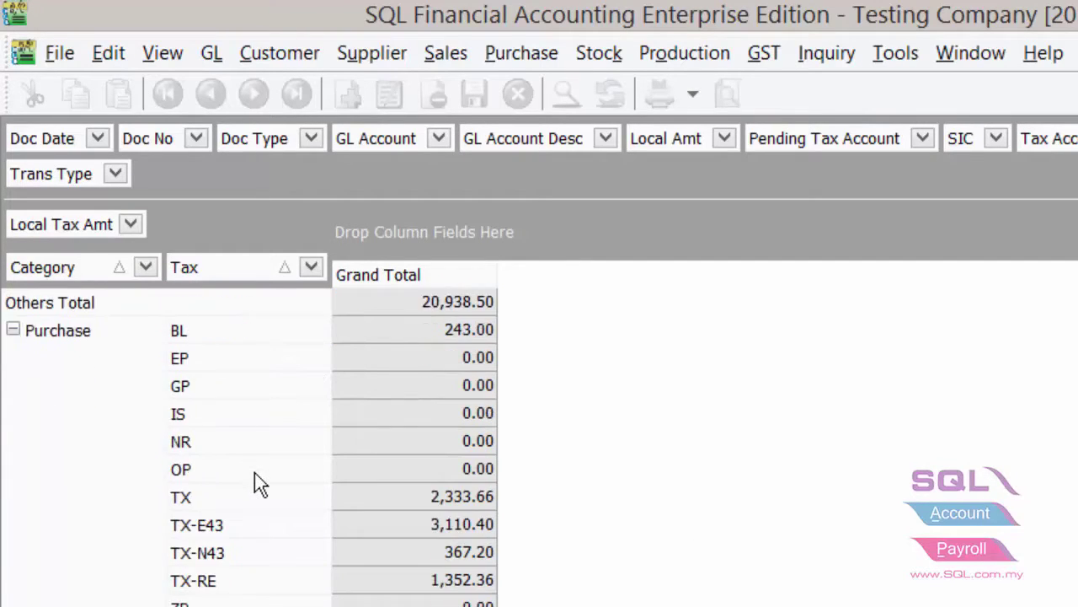
left_click(237, 535)
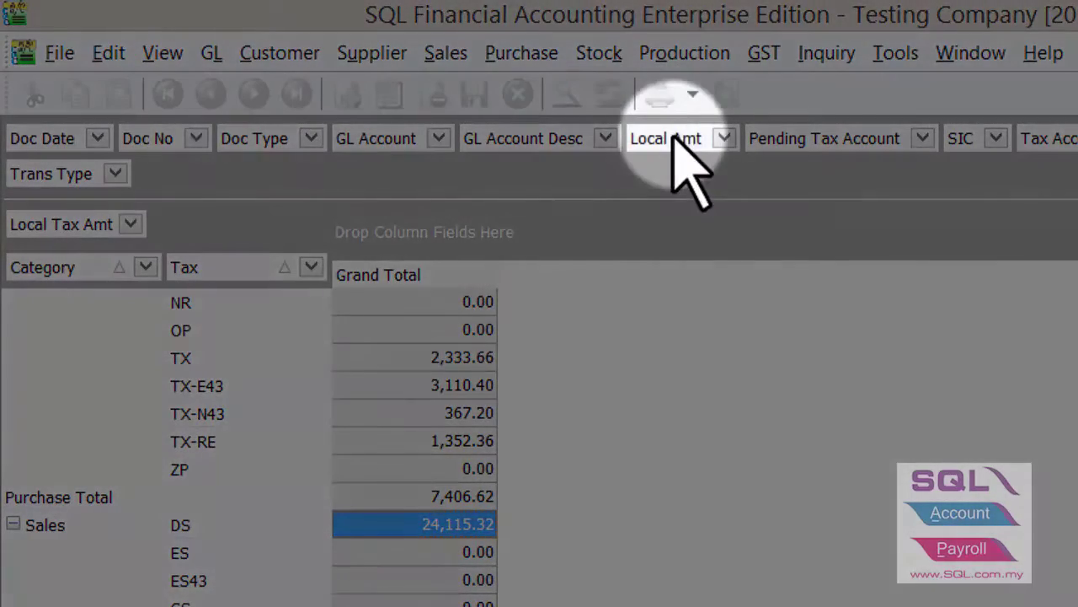
Add Local Amt beside Local Tax Amt and review the TX-E43 and SR row amounts.
left_click_drag(678, 144, 194, 229)
left_click(581, 358)
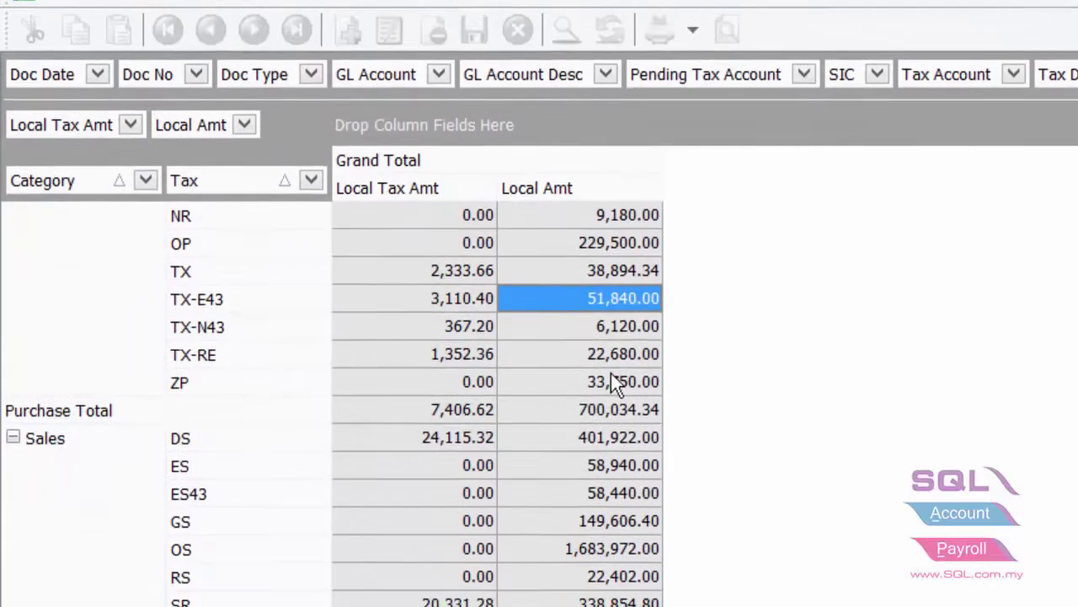
scroll(615, 404, "up", 3)
scroll(621, 328, "down", 3)
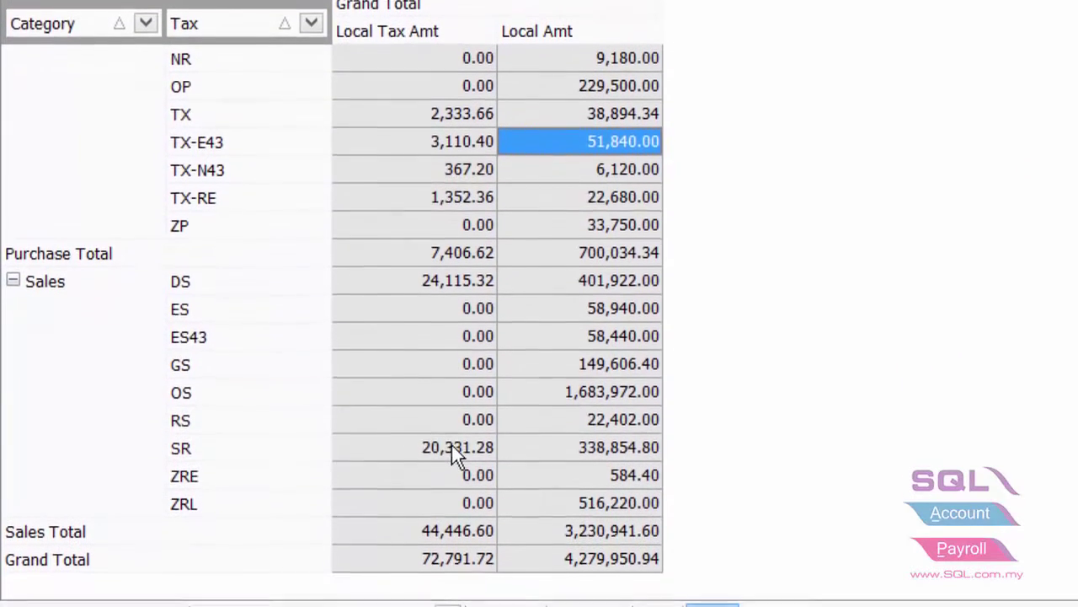
left_click(452, 505)
left_click(572, 445)
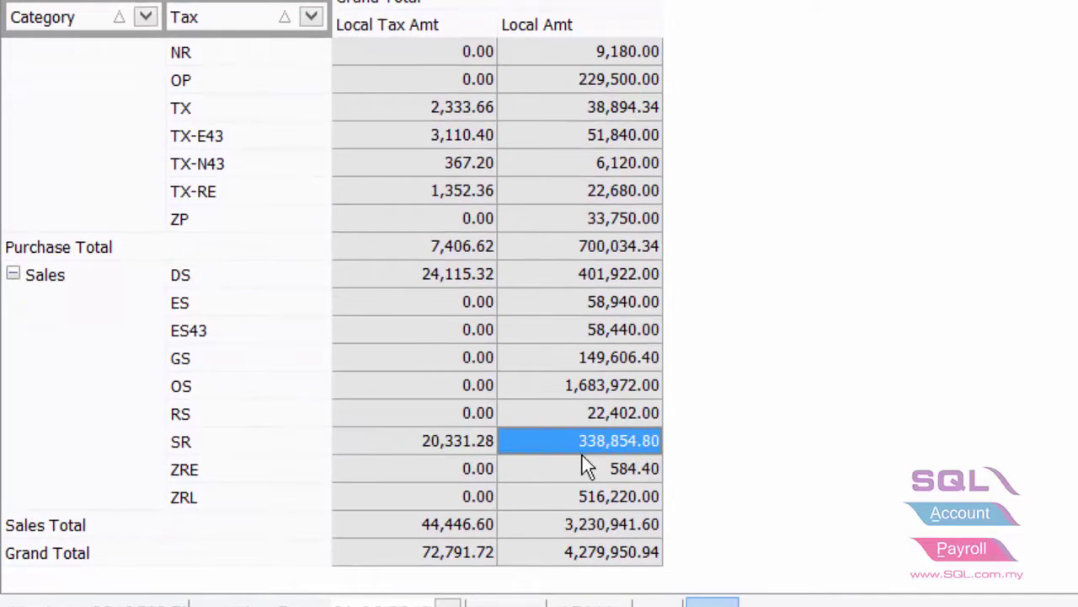
left_click(450, 442)
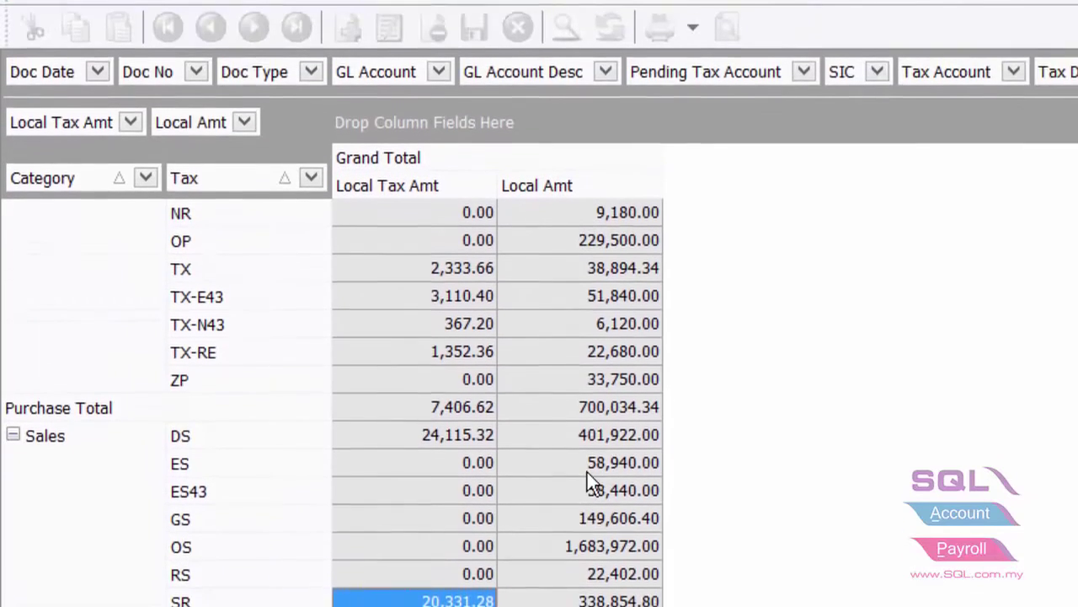
scroll(601, 486, "up", 3)
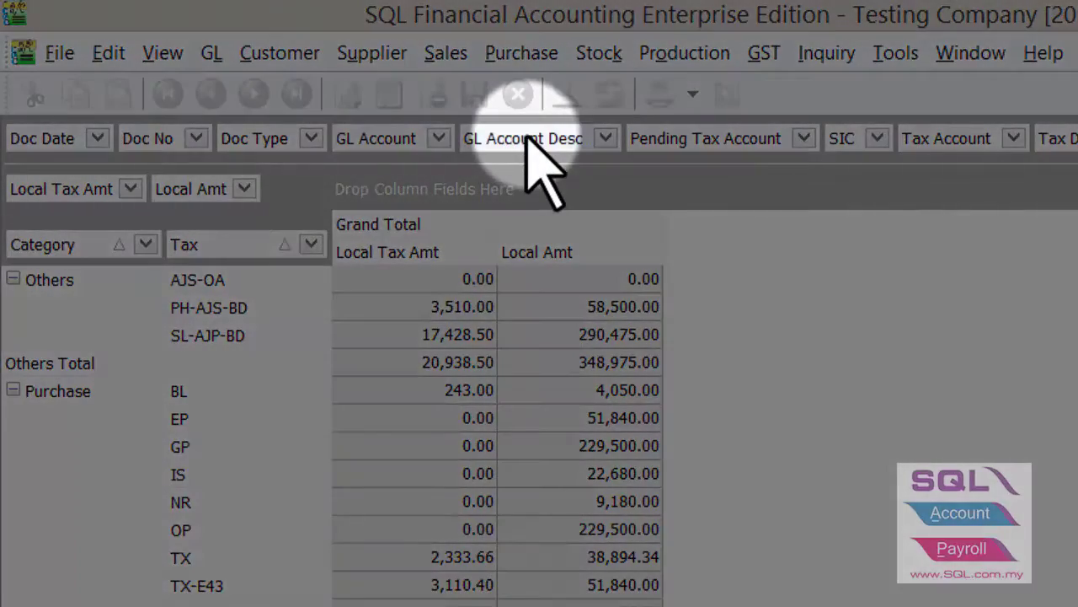
Spread the pivot columns by GL account description and scroll across the grid.
left_click_drag(522, 139, 446, 192)
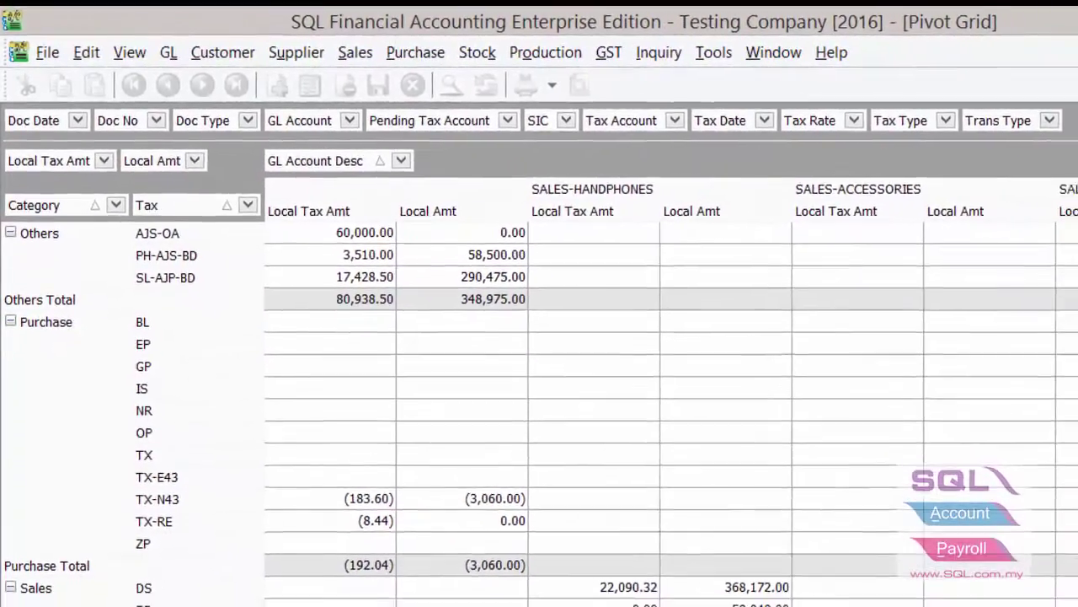
scroll(666, 404, "right", 2)
scroll(666, 405, "right", 6)
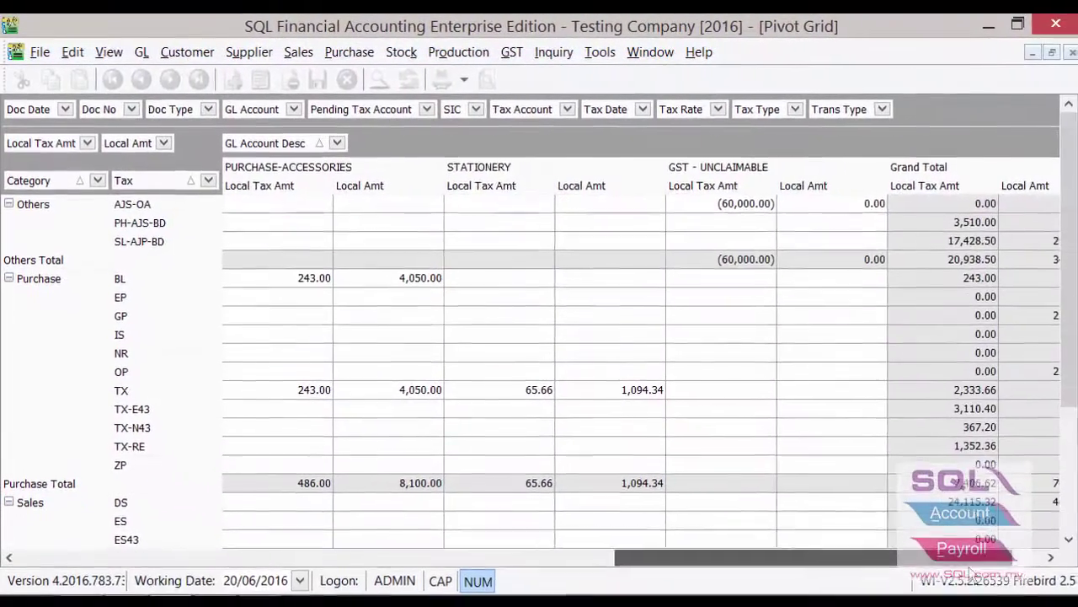
left_click_drag(800, 558, 199, 521)
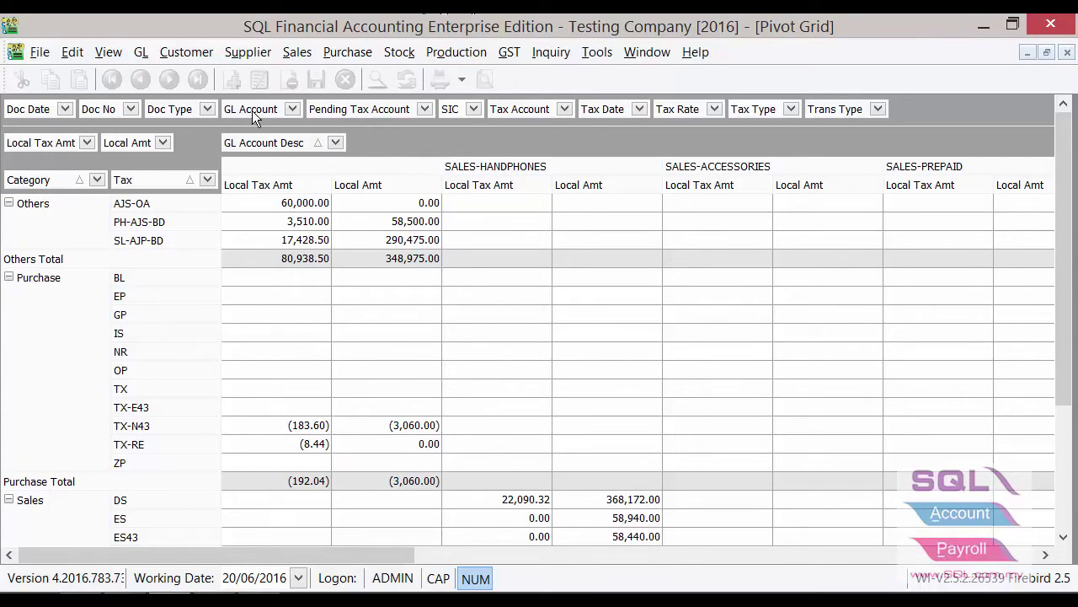
Add GL Account to the columns and expand all, showing e.g. 500-0000 SALES-HANDPHONES.
left_click_drag(252, 111, 255, 154)
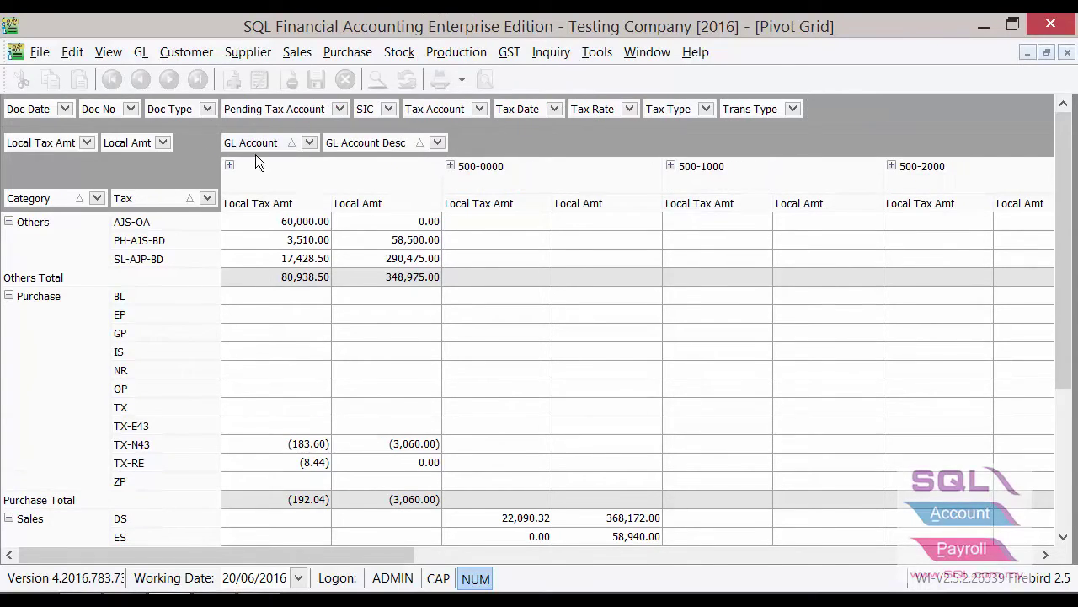
right_click(347, 167)
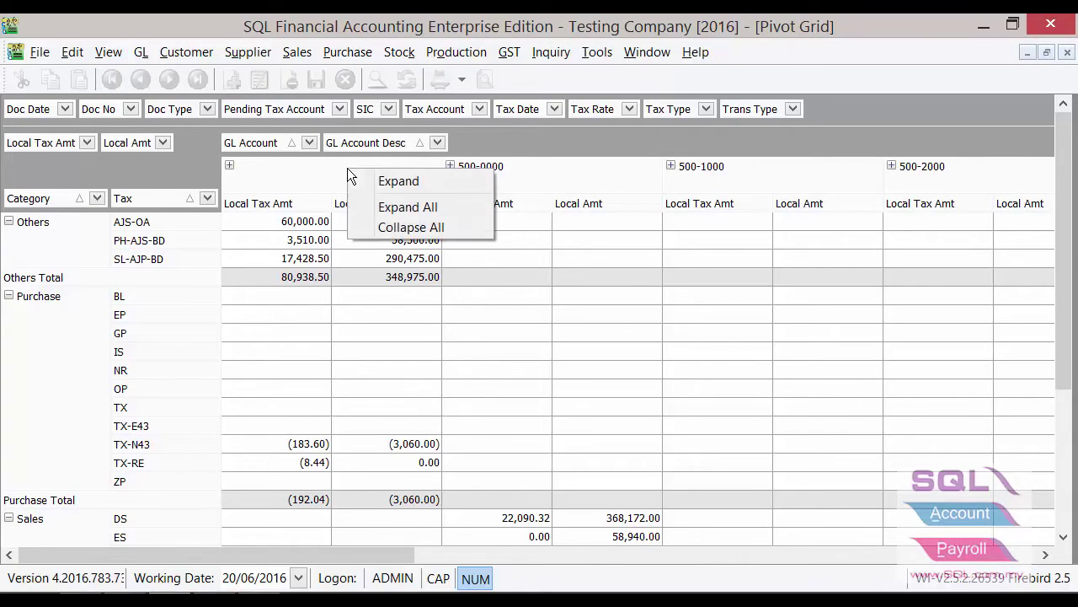
left_click(393, 208)
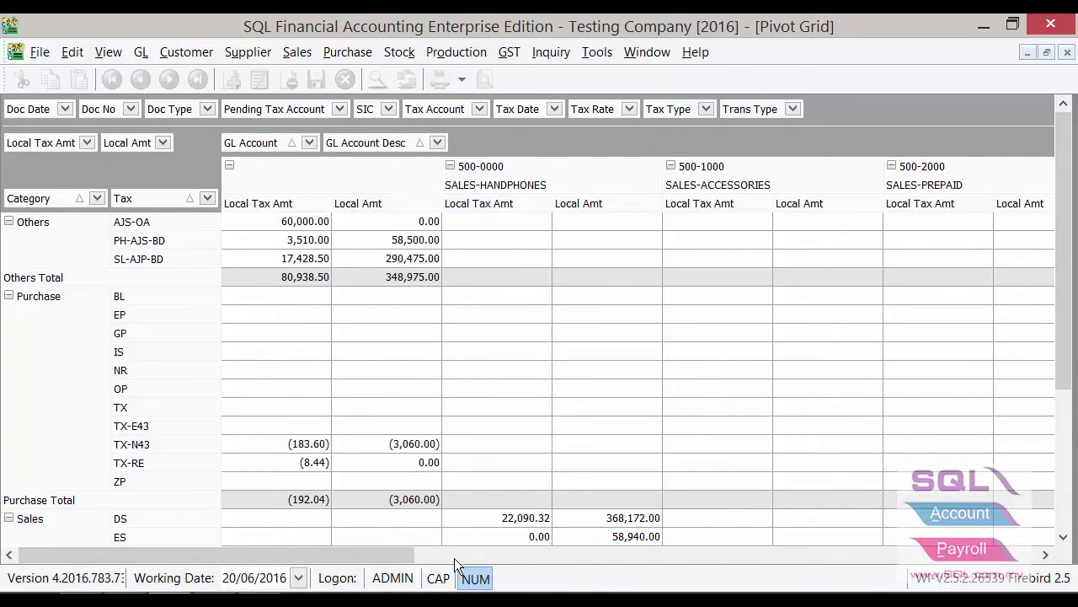
left_click_drag(424, 556, 404, 520)
scroll(478, 386, "down", 1)
scroll(478, 382, "down", 4)
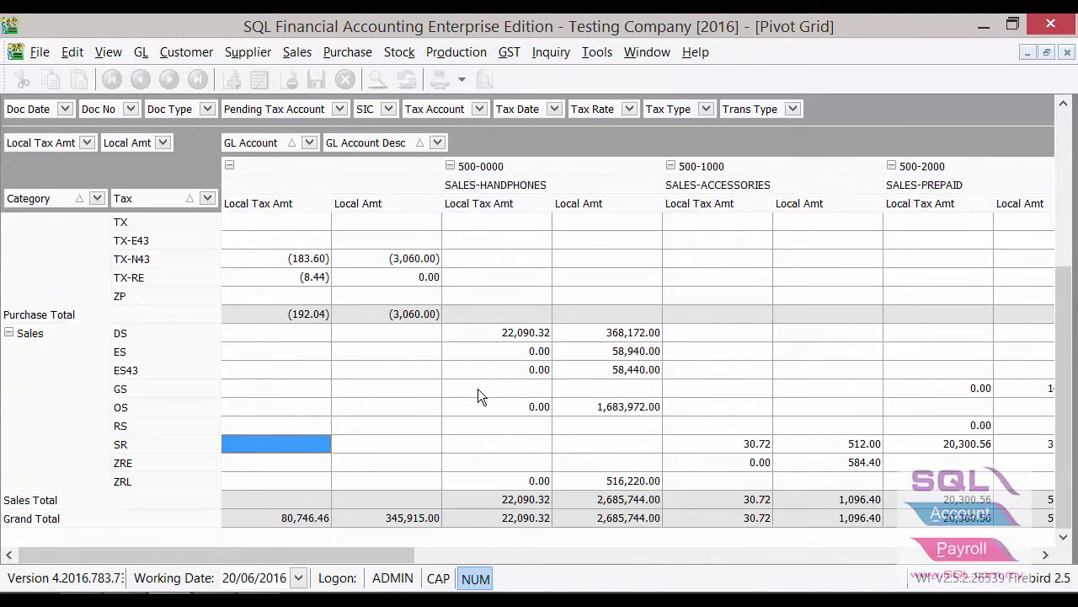
scroll(477, 389, "up", 5)
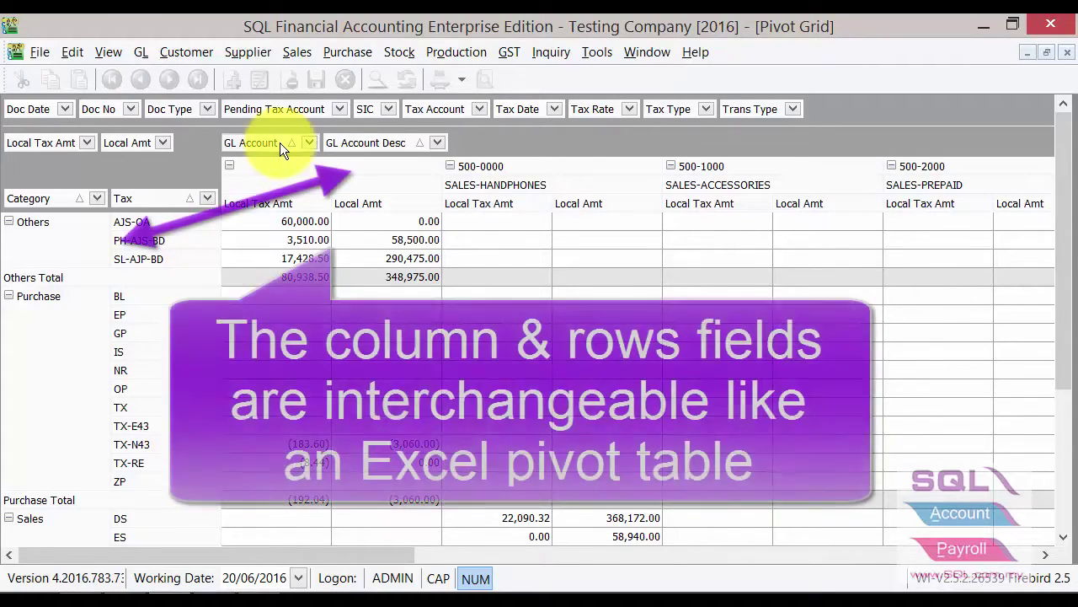
Move GL Account and description to rows, Category and Tax to columns, expanding both fully.
left_click_drag(280, 142, 28, 202)
left_click_drag(379, 143, 126, 185)
left_click_drag(259, 185, 488, 147)
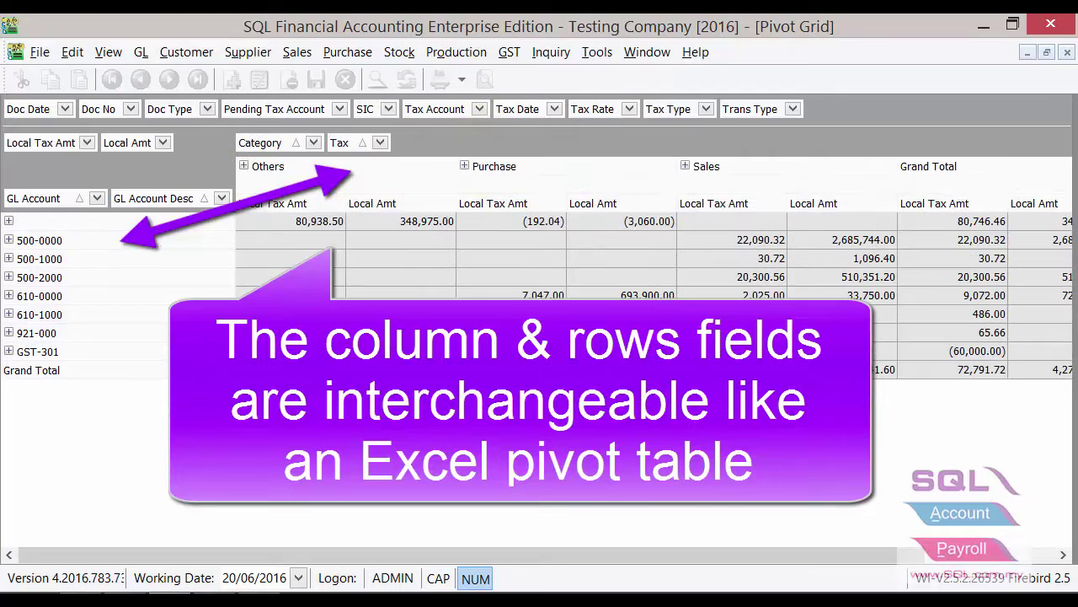
right_click(557, 163)
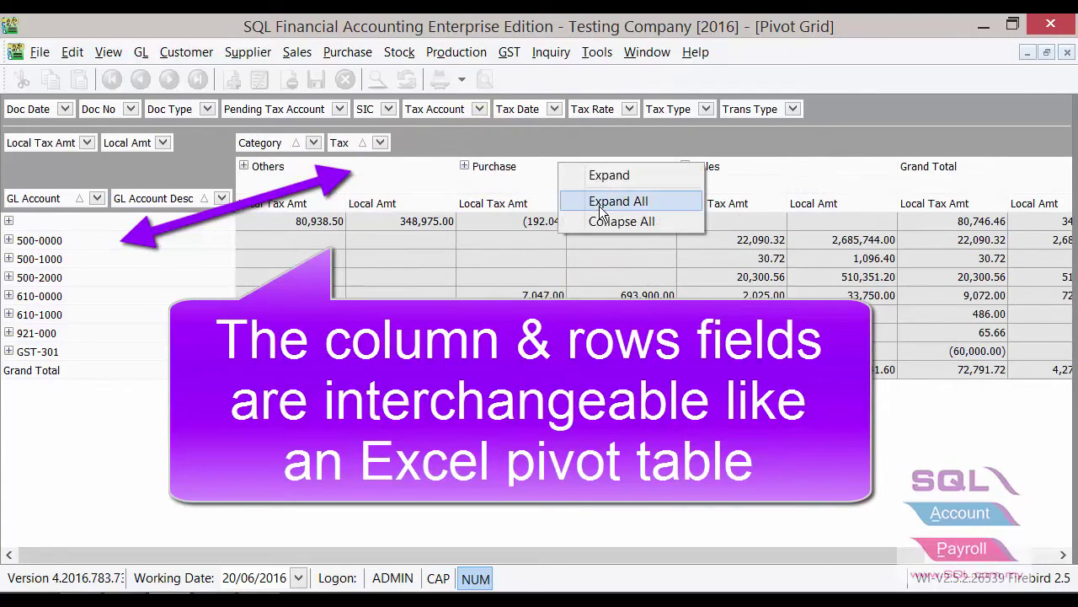
left_click(601, 197)
right_click(173, 283)
left_click(215, 317)
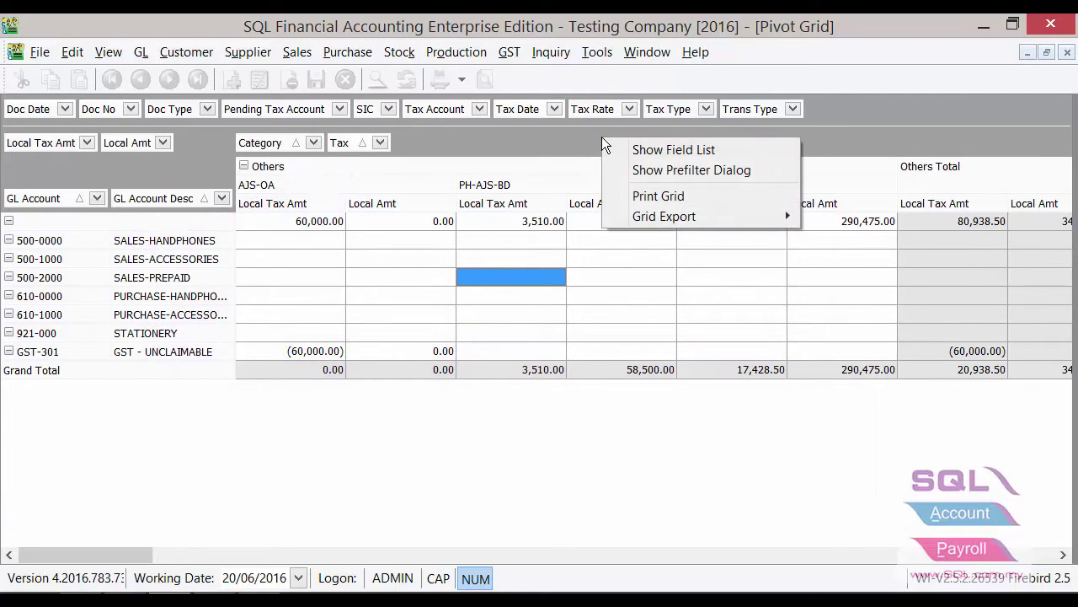
Prefilter the grid to Local Tax Amt >= 3000, leaving accounts 500-0000 and 500-2000.
left_click(647, 168)
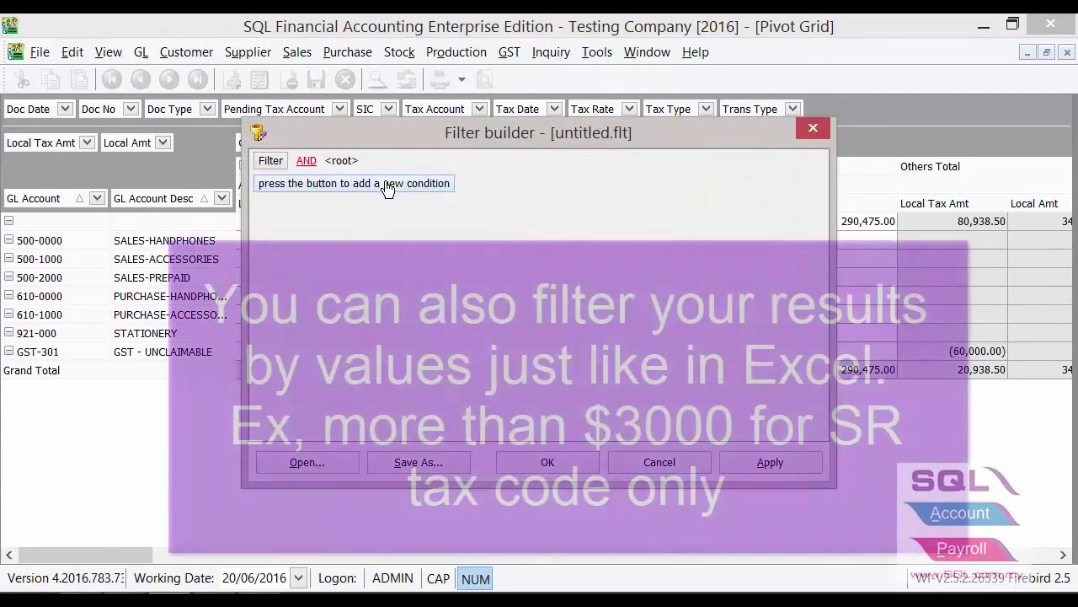
left_click(385, 183)
left_click(339, 185)
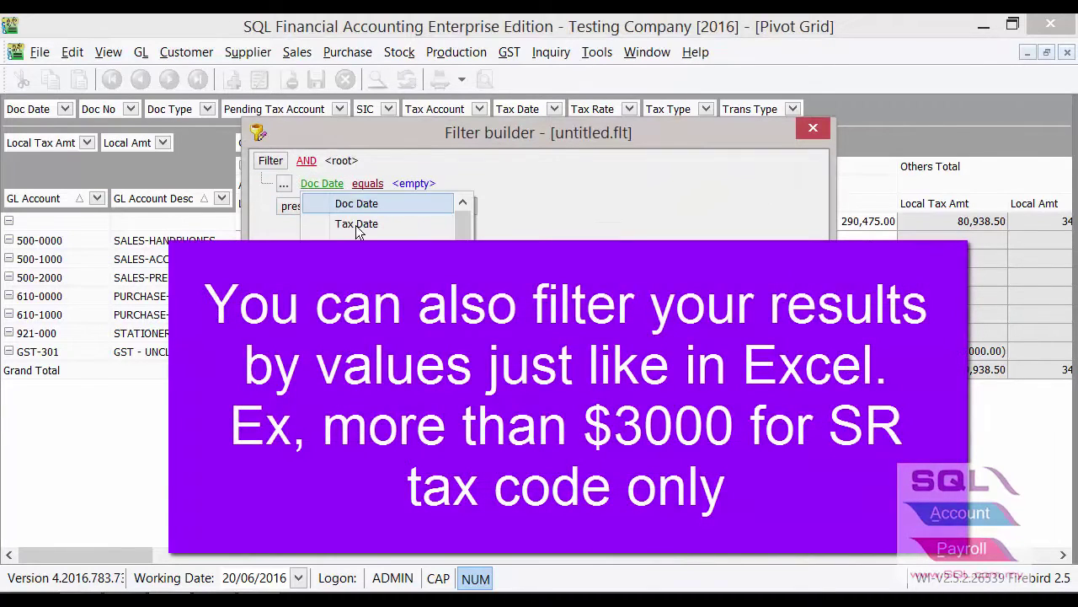
left_click(363, 253)
left_click(393, 183)
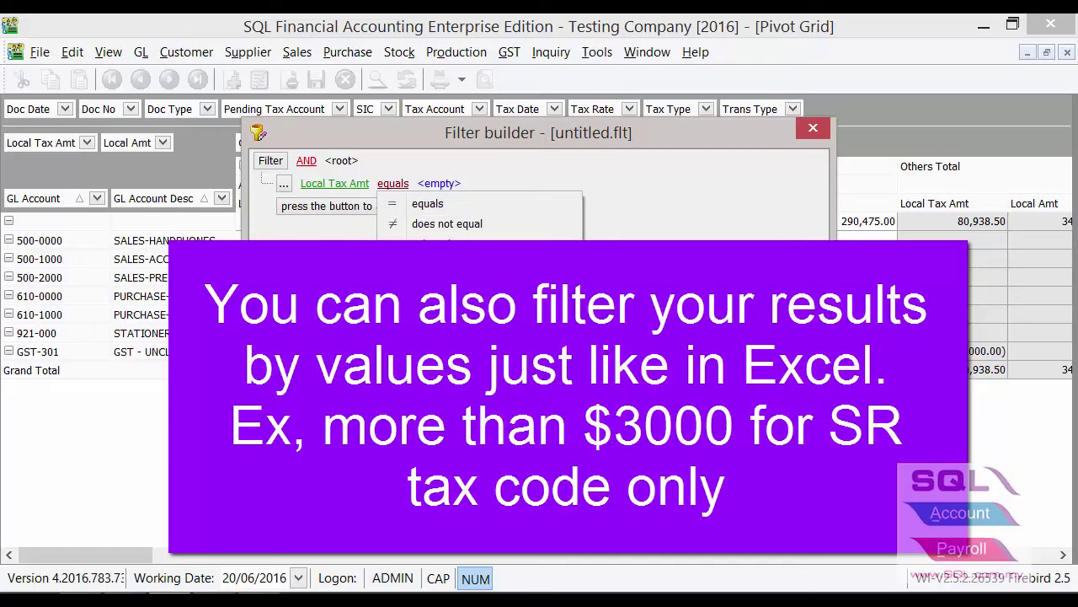
left_click(446, 264)
left_click(537, 185)
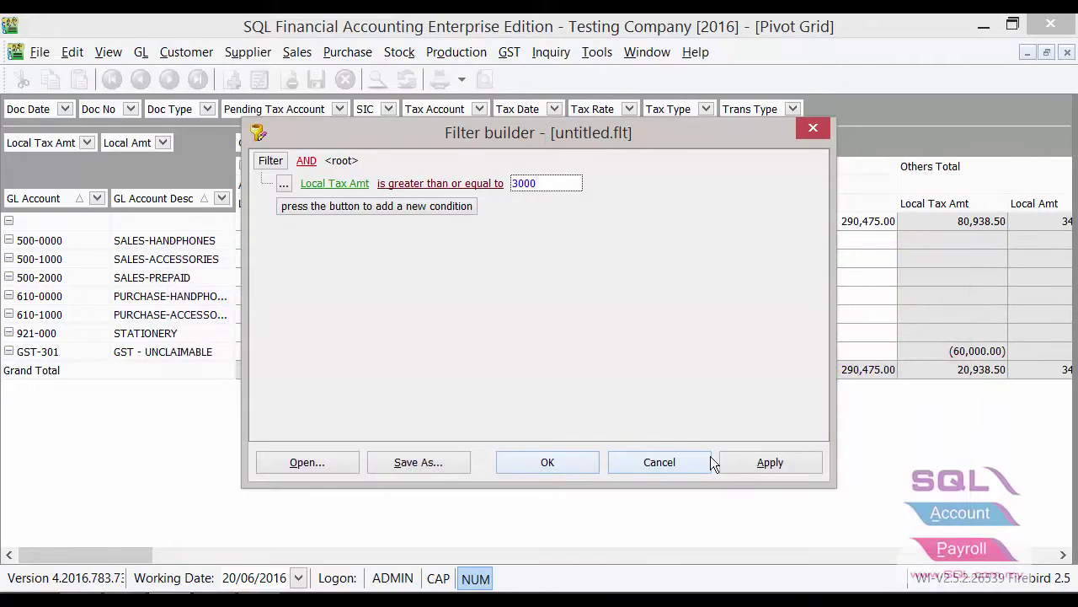
left_click(726, 462)
left_click(571, 459)
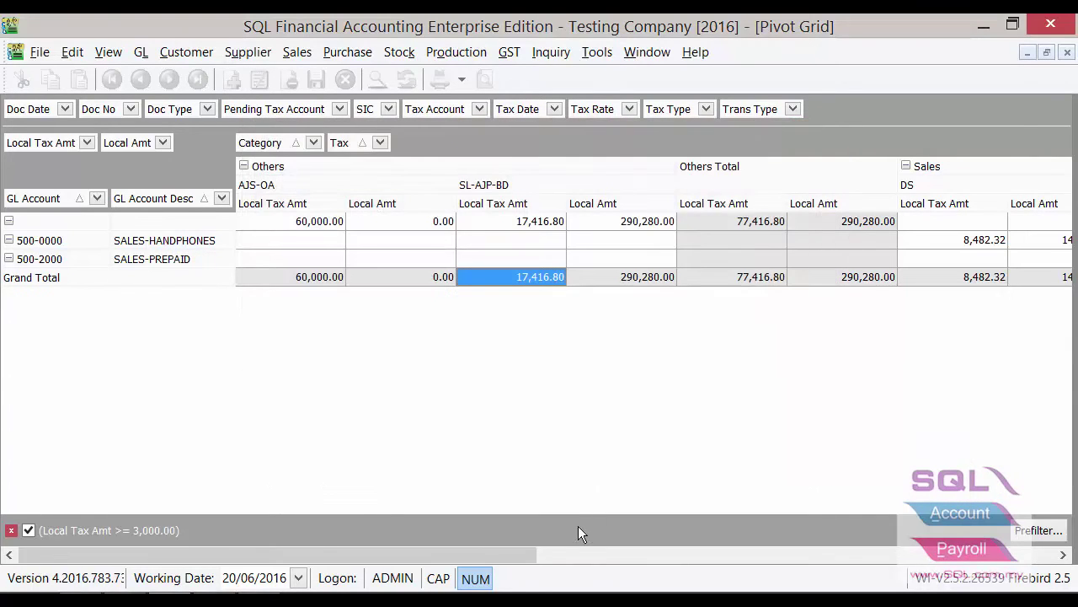
left_click_drag(455, 552, 214, 538)
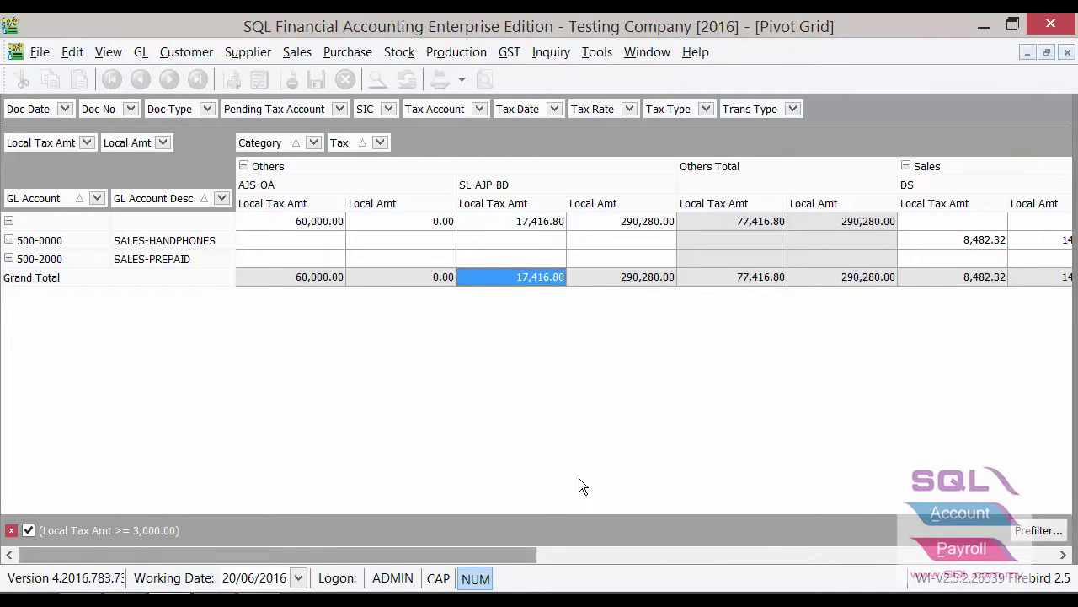
Restore, reposition and re-maximize the Pivot Grid, then clear the Local Tax Amt filter.
left_click(1047, 52)
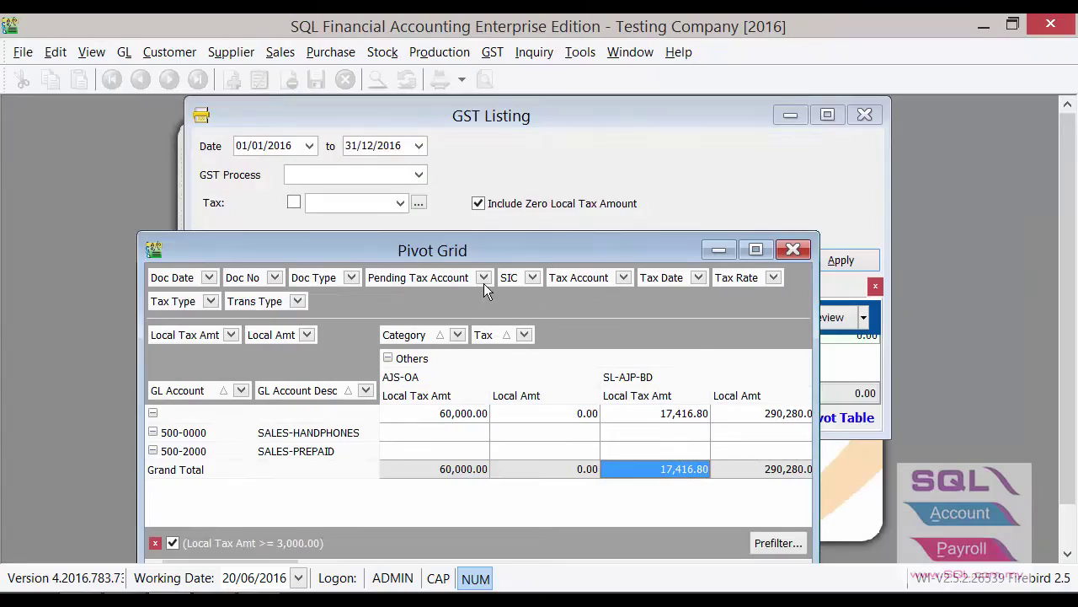
left_click_drag(506, 257, 568, 141)
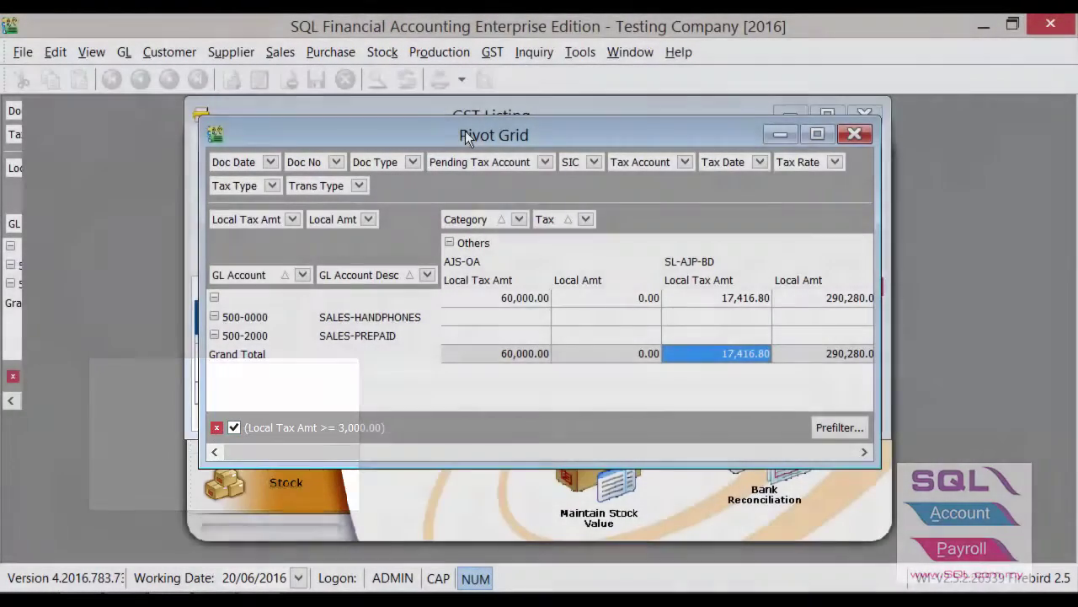
double_click(465, 131)
left_click(10, 530)
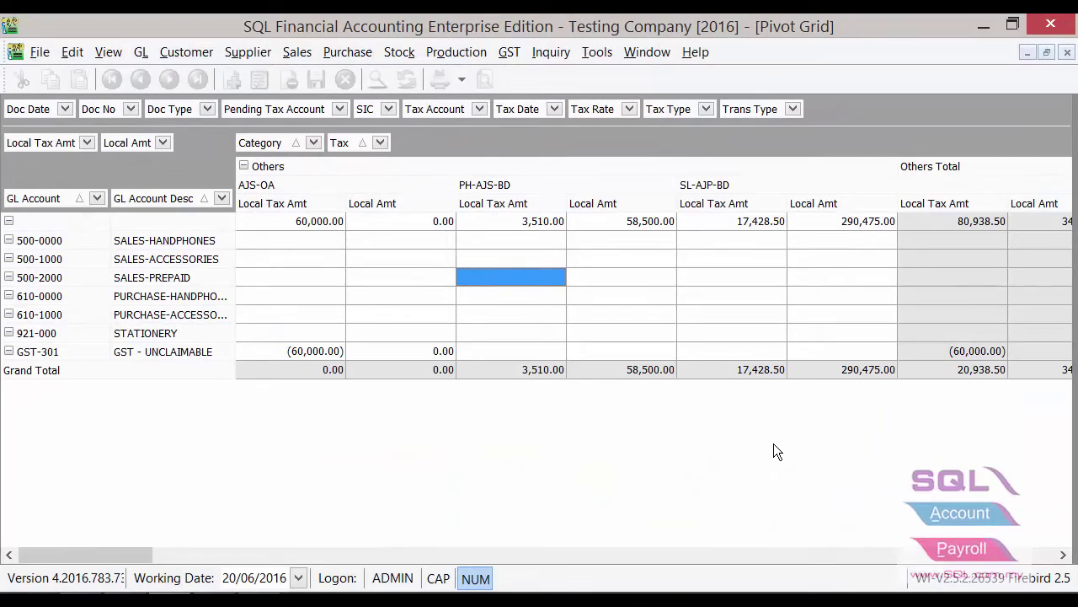
Export the pivot grid to an Excel 2007 workbook named GST_PivotTable.xlsx.
right_click(651, 138)
mouse_move(691, 216)
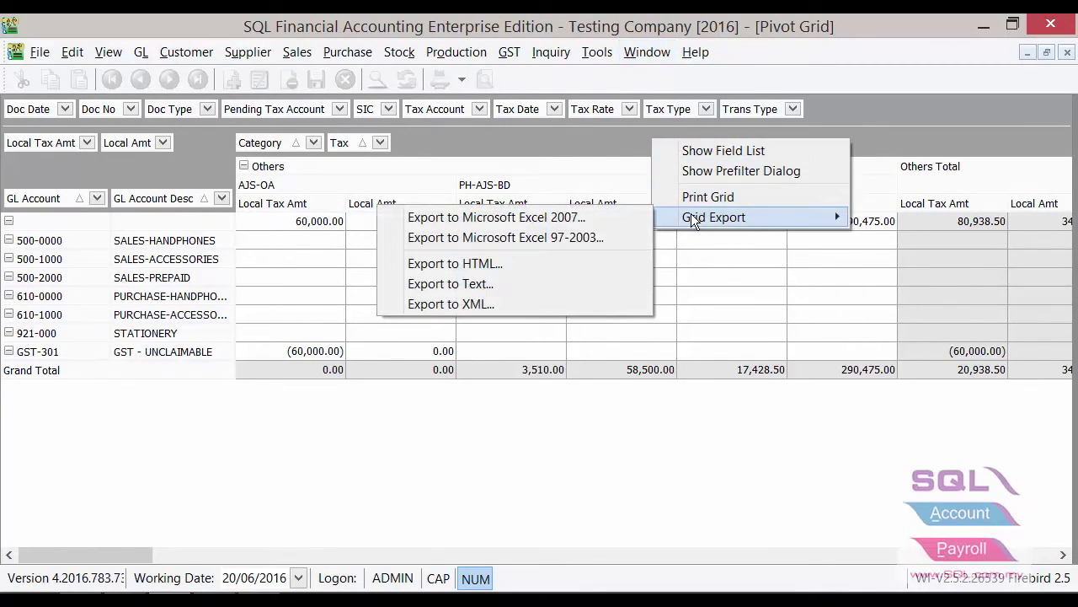
left_click(604, 215)
left_click(321, 364)
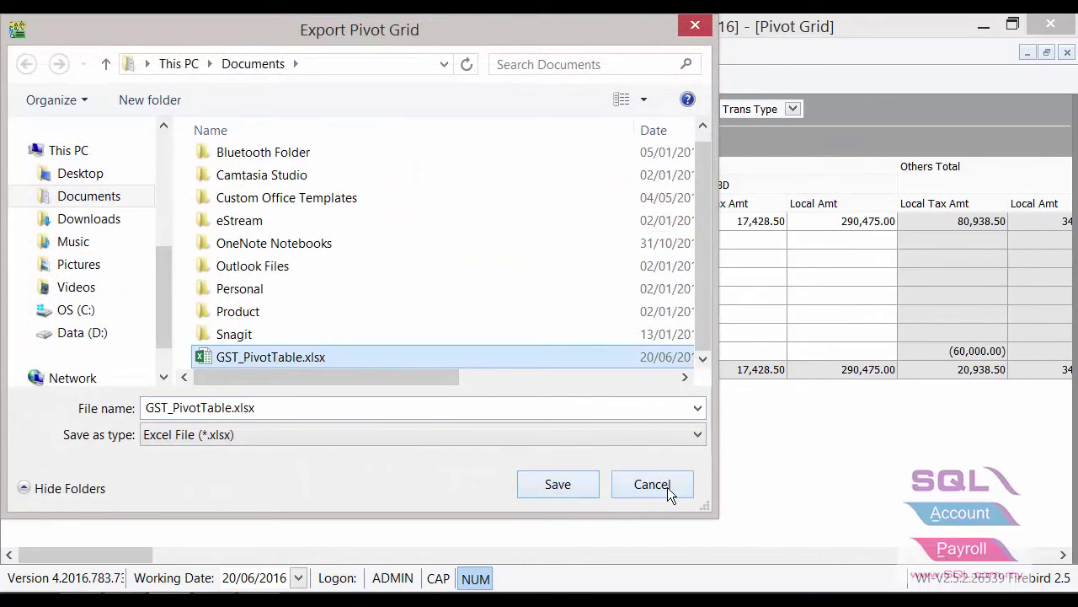
Save the export as GST_PivotTable.xlsx and open the workbook in Excel.
left_click(557, 483)
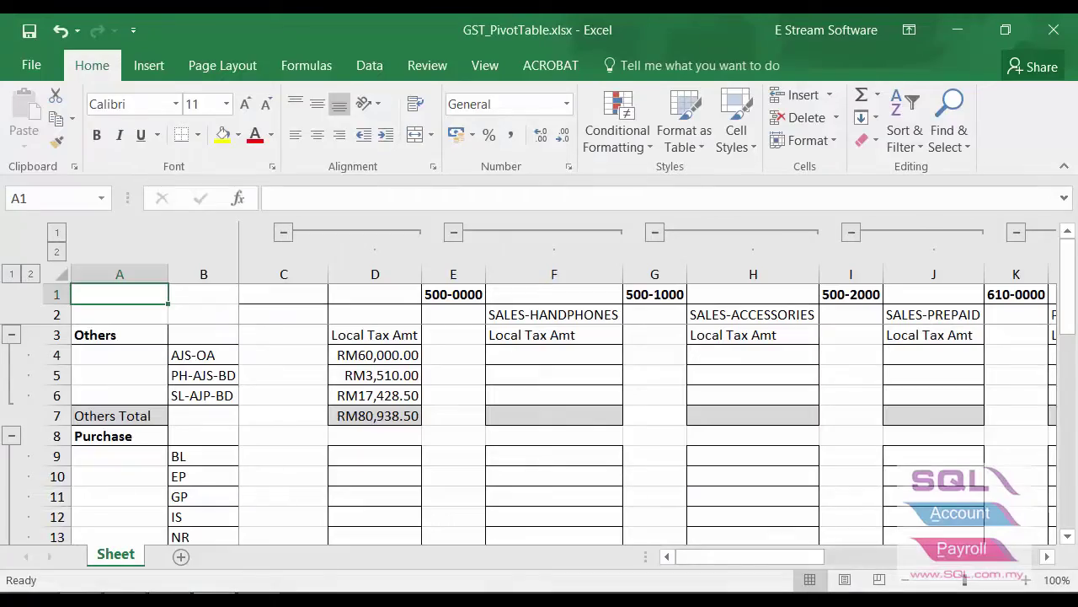
scroll(762, 408, "down", 4)
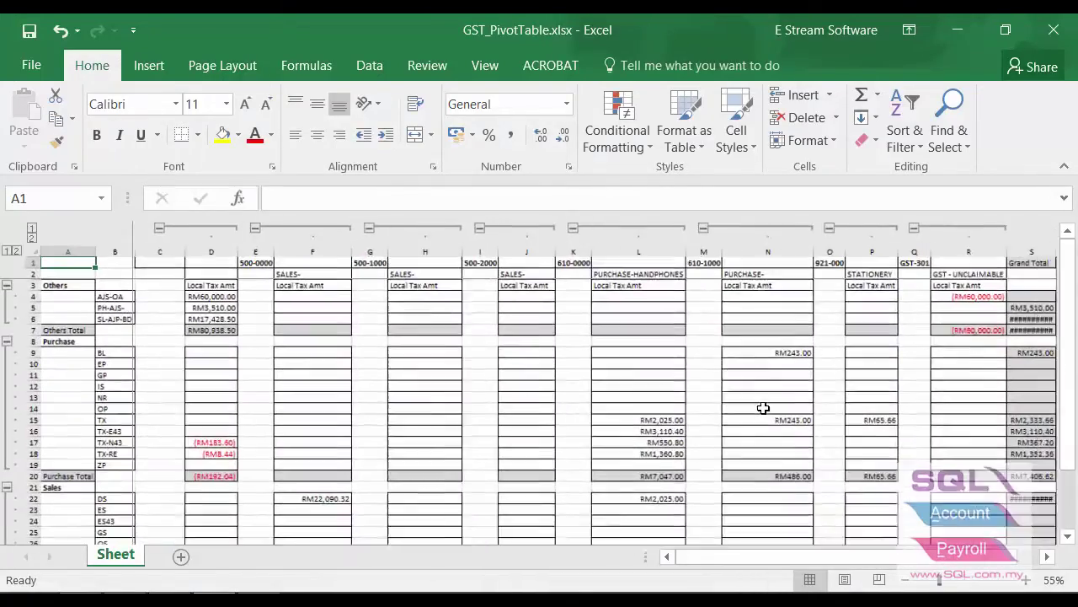
scroll(759, 410, "up", 3)
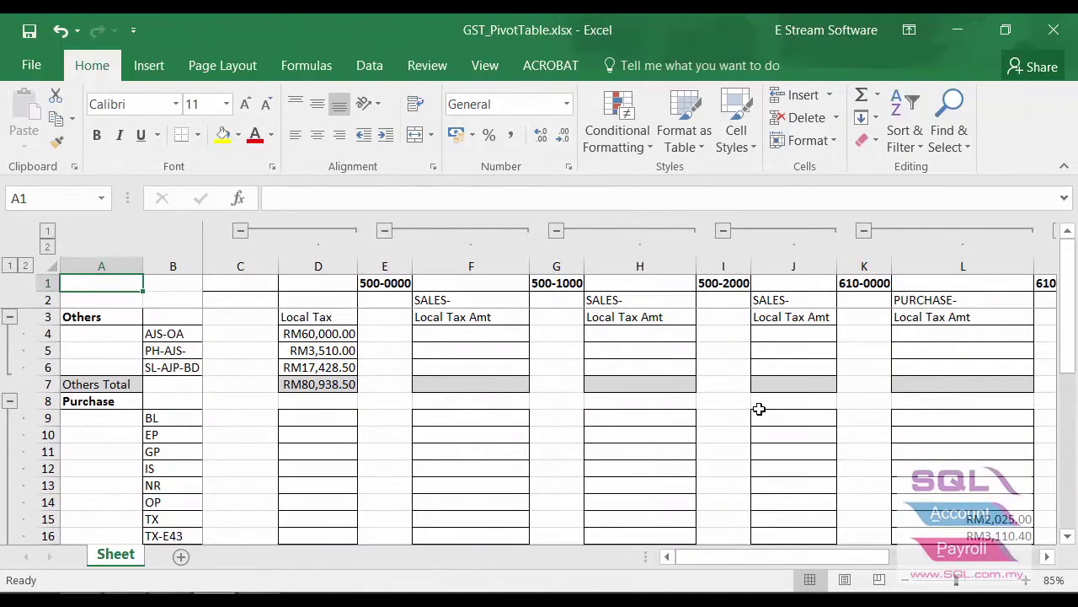
Toggle the Purchase group's outline button, leaving it collapsed to its Purchase Total row.
left_click(10, 404)
left_click(9, 403)
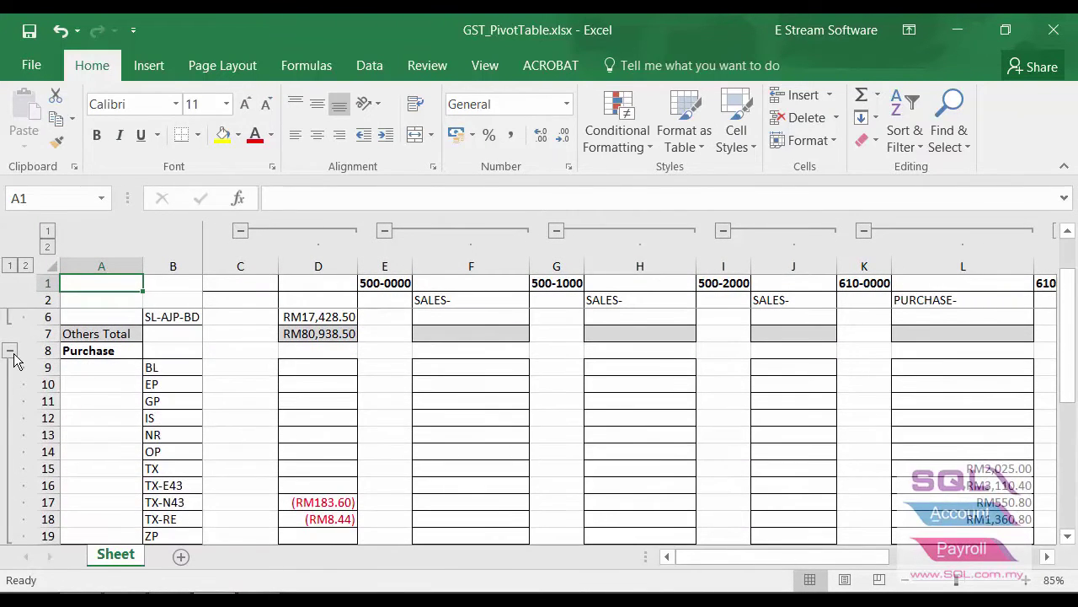
left_click(11, 352)
left_click(11, 353)
left_click(11, 352)
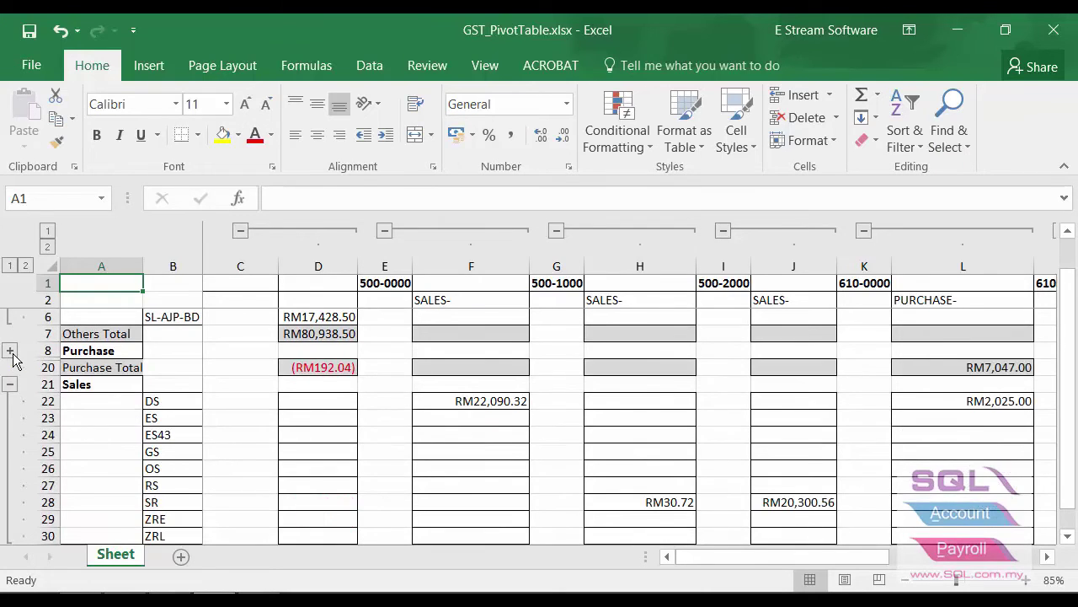
scroll(538, 436, "up", 1)
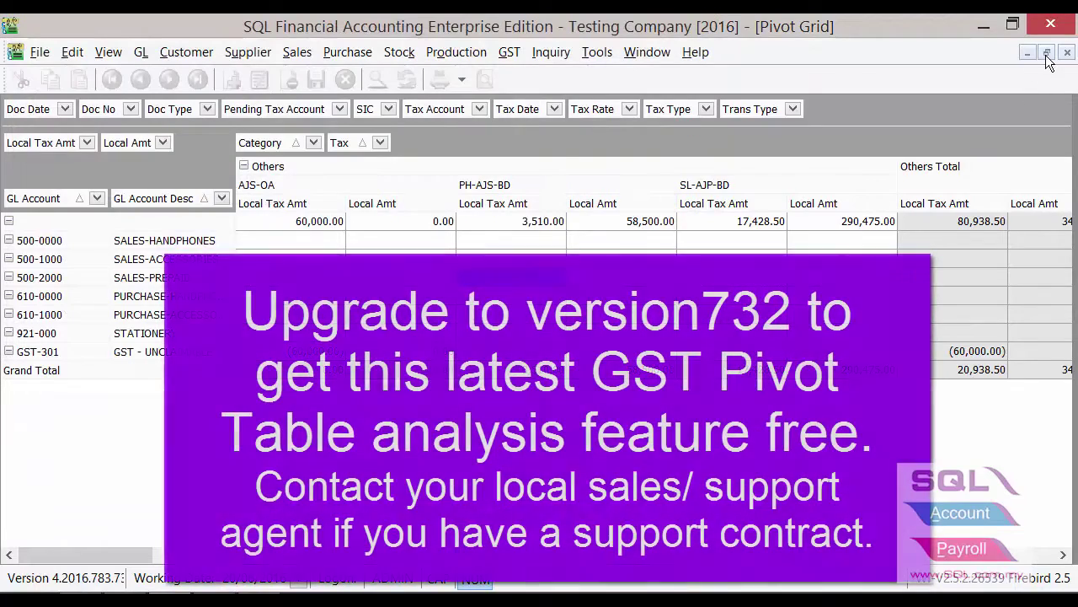
Restore the Pivot Grid window, then minimize both it and the GST Listing window.
left_click(1046, 52)
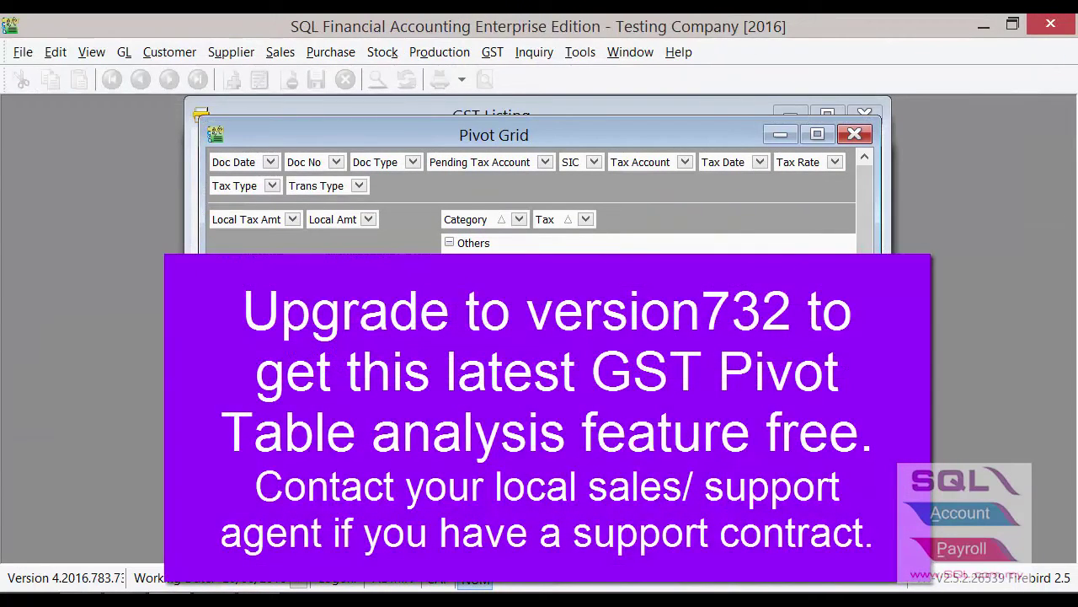
left_click(780, 134)
left_click(789, 115)
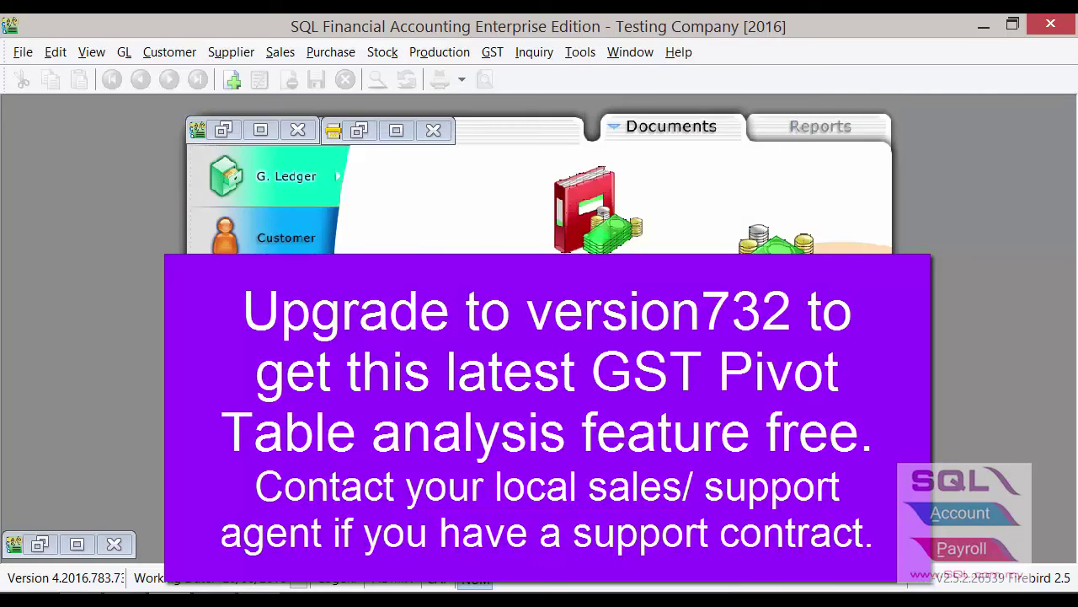